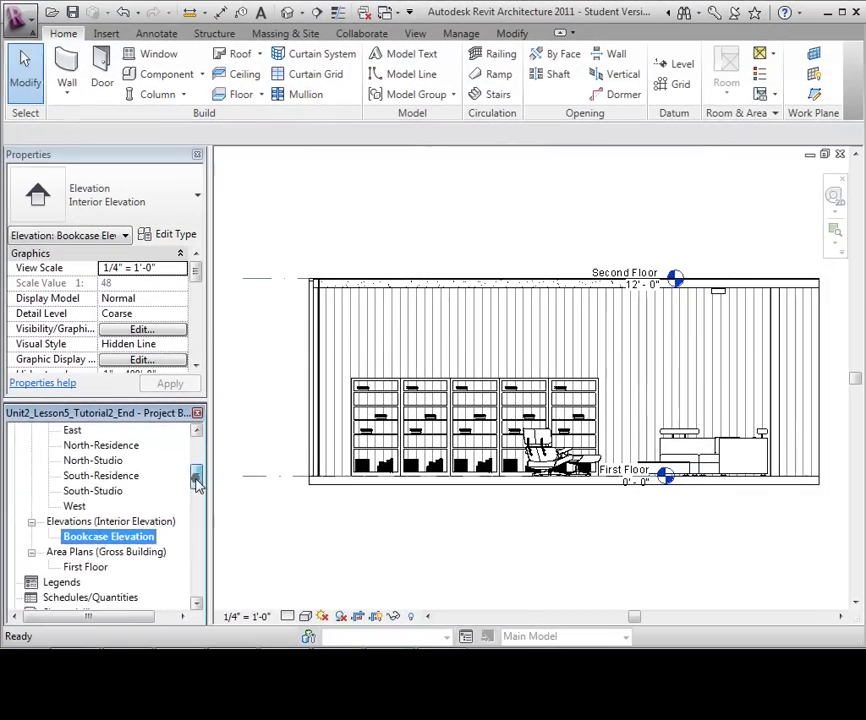
Switch from the Bookcase elevation to the First Floor plan via the Project Browser
left_click_drag(195, 481, 195, 448)
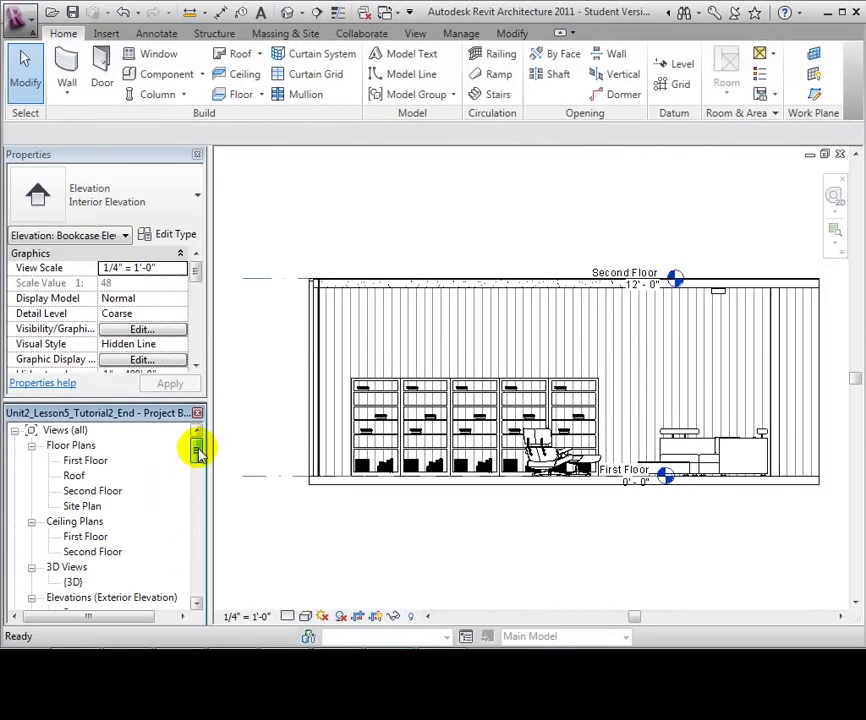
double_click(90, 462)
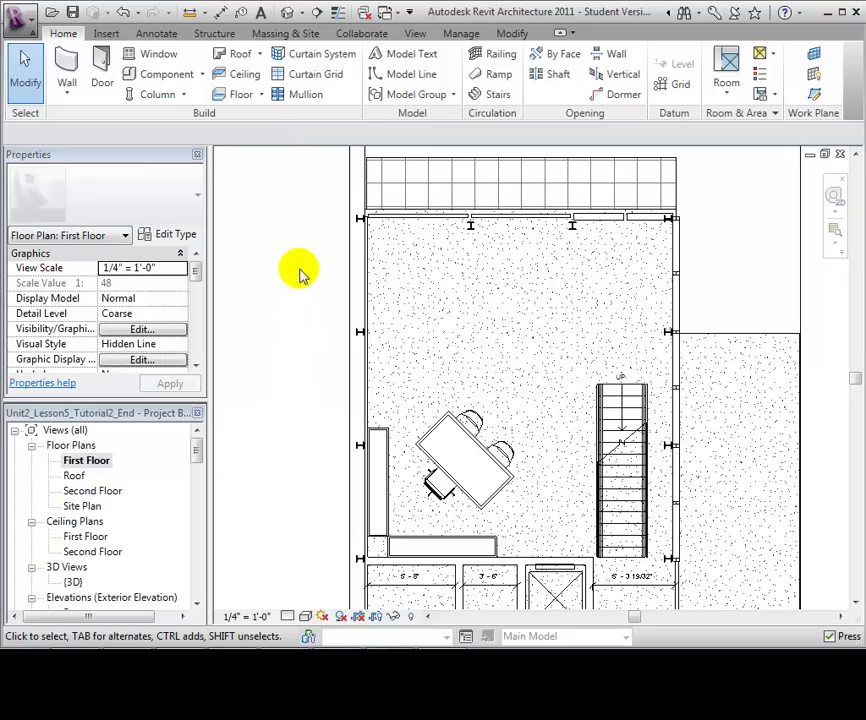
Place an elevation marker above the table in the upper room and make it Interior Elevation type
left_click(414, 33)
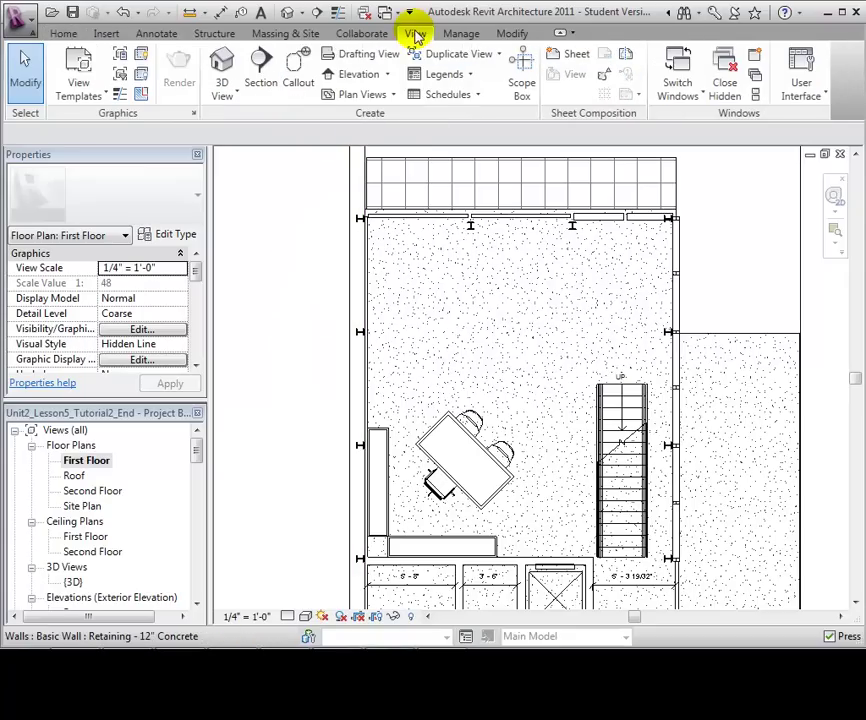
left_click(348, 80)
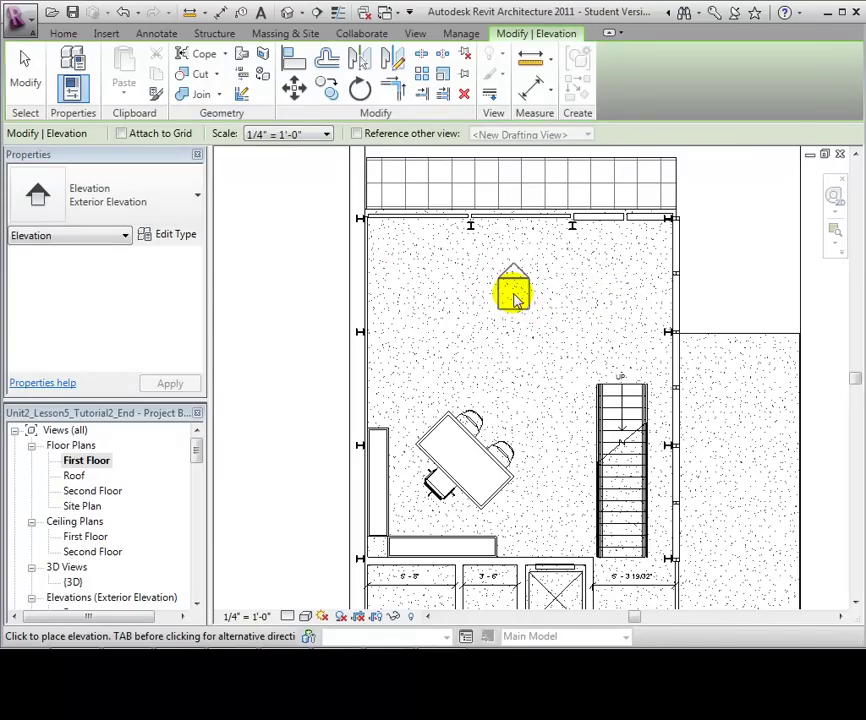
left_click(514, 296)
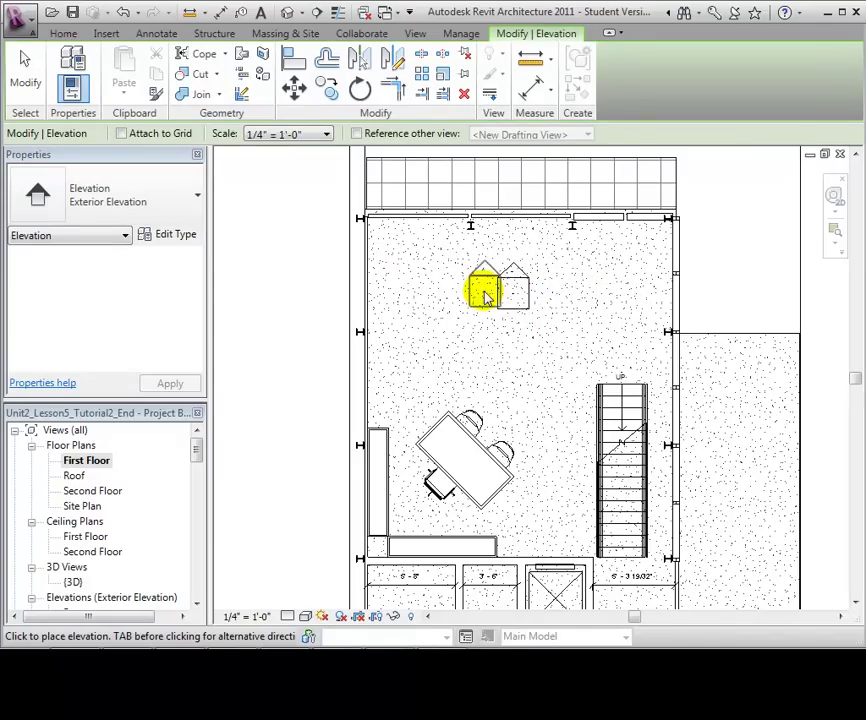
left_click(26, 88)
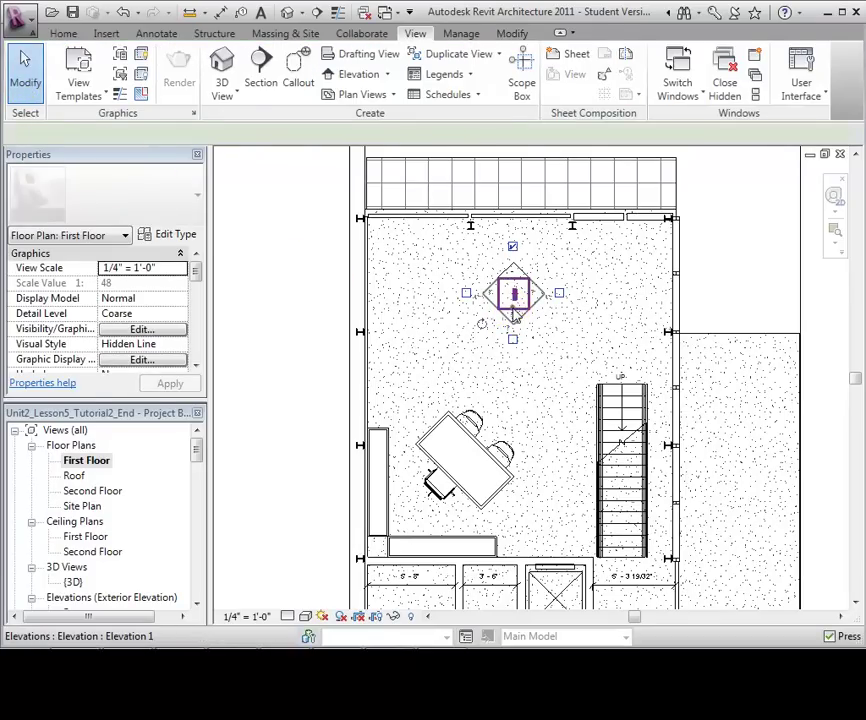
left_click(514, 313)
left_click(184, 207)
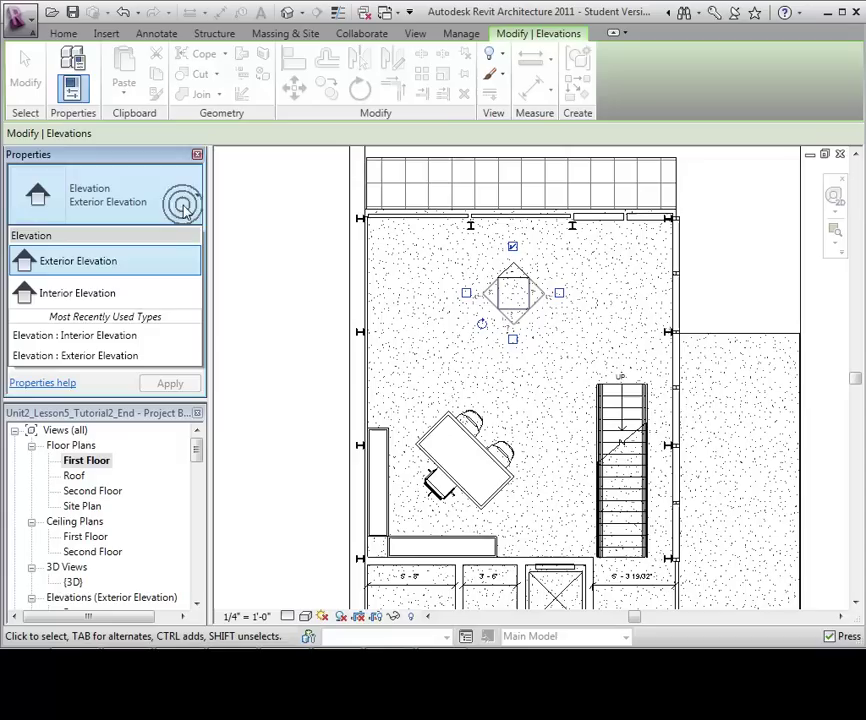
left_click(137, 292)
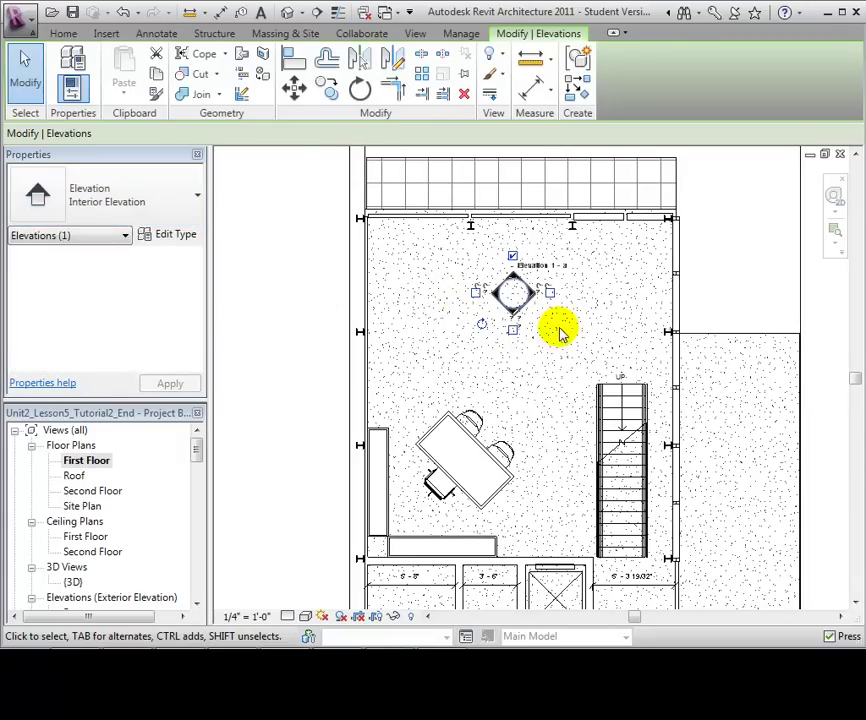
Zoom to the marker and remove the Elevation 1 - a view, confirming the deletion
scroll(557, 329, "up", 3)
mouse_move(557, 329)
middle_mouse_down()
mouse_move(605, 404)
mouse_move(662, 451)
middle_mouse_up()
scroll(600, 404, "up", 3)
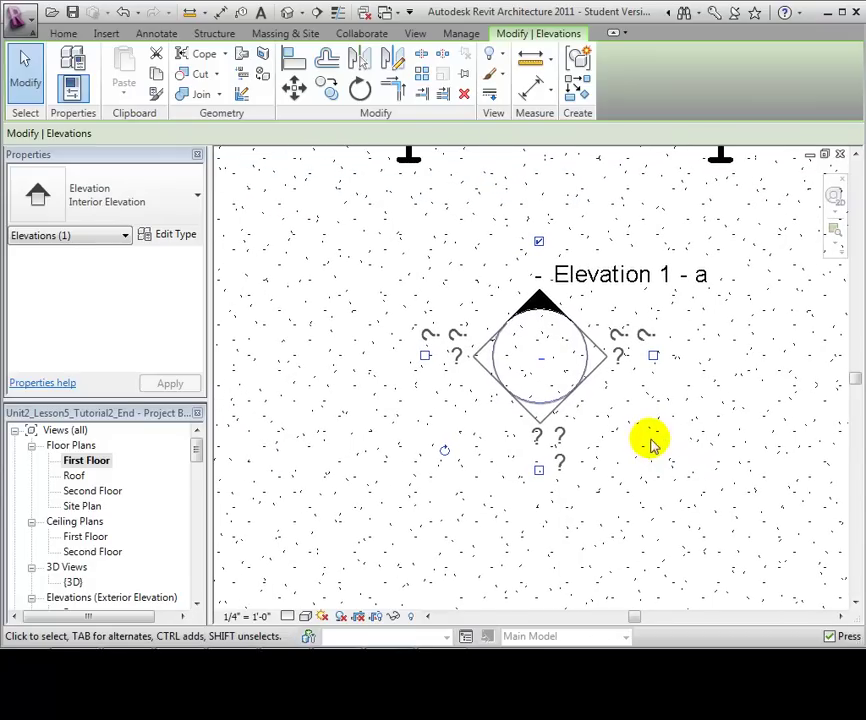
left_click(539, 243)
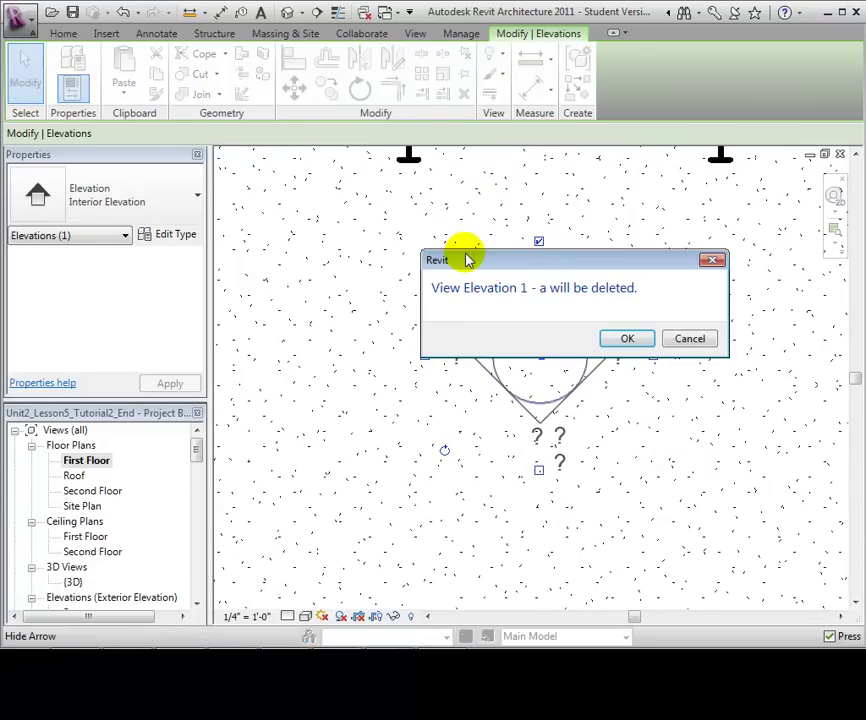
left_click(620, 340)
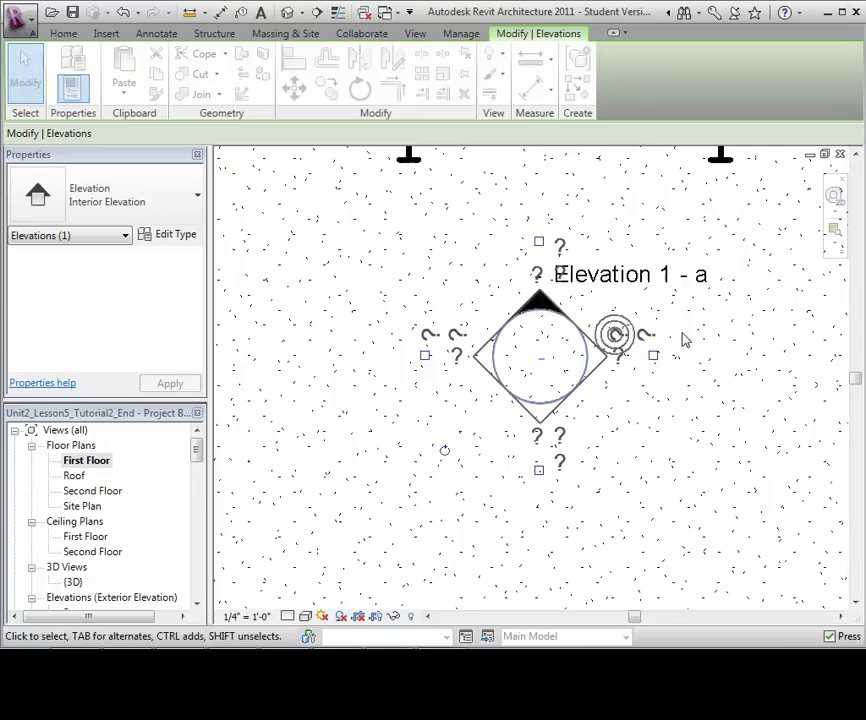
Add right, bottom and left facing elevations: Elevation 1 - b, 1 - c and 1 - d
left_click(654, 357)
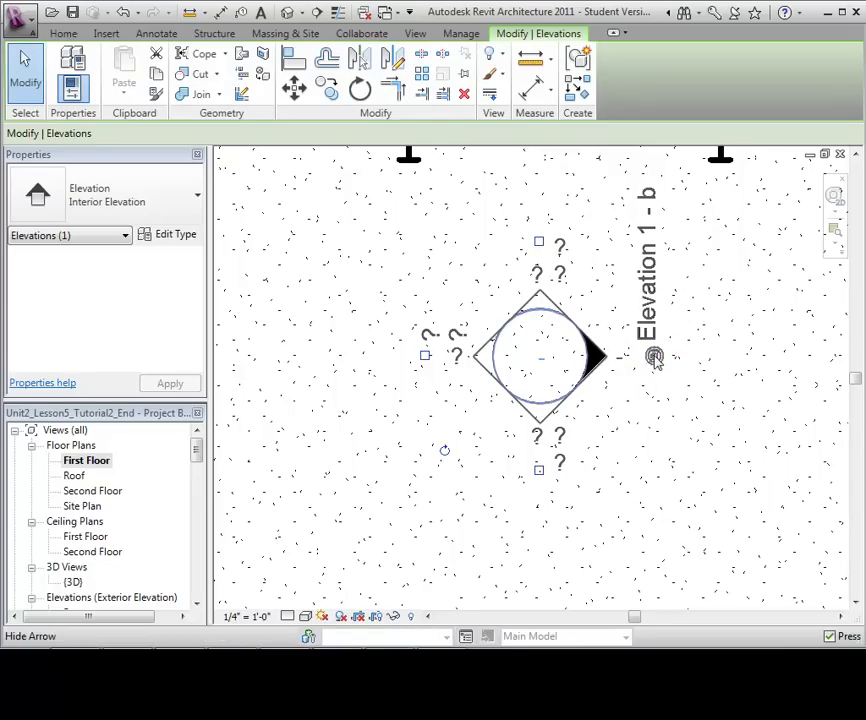
left_click(539, 471)
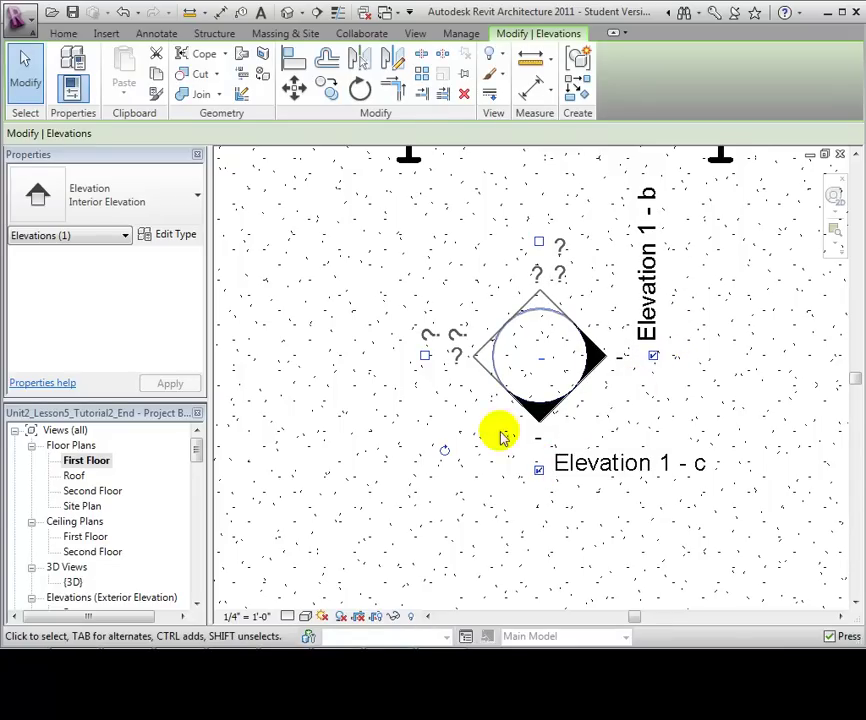
left_click(426, 357)
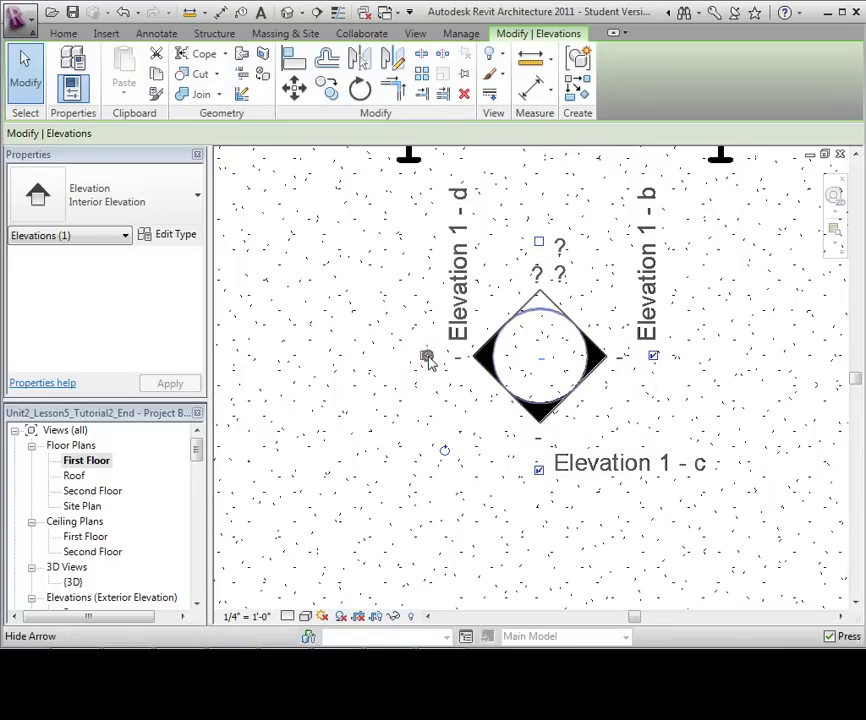
left_click(360, 405)
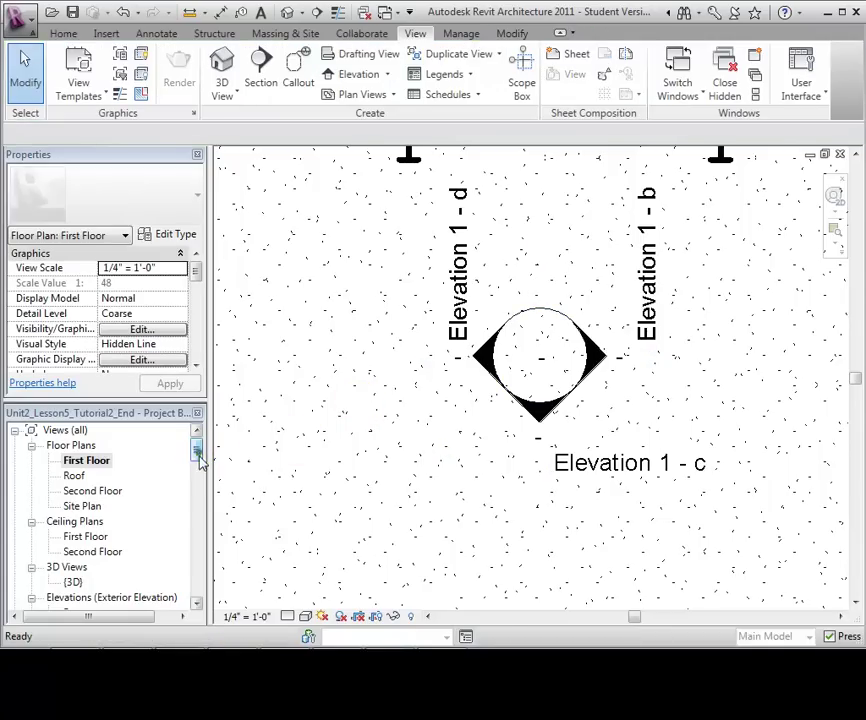
Rename the Elevation 1 - c view to 'Stairs' from the Project Browser
left_click_drag(199, 455, 199, 484)
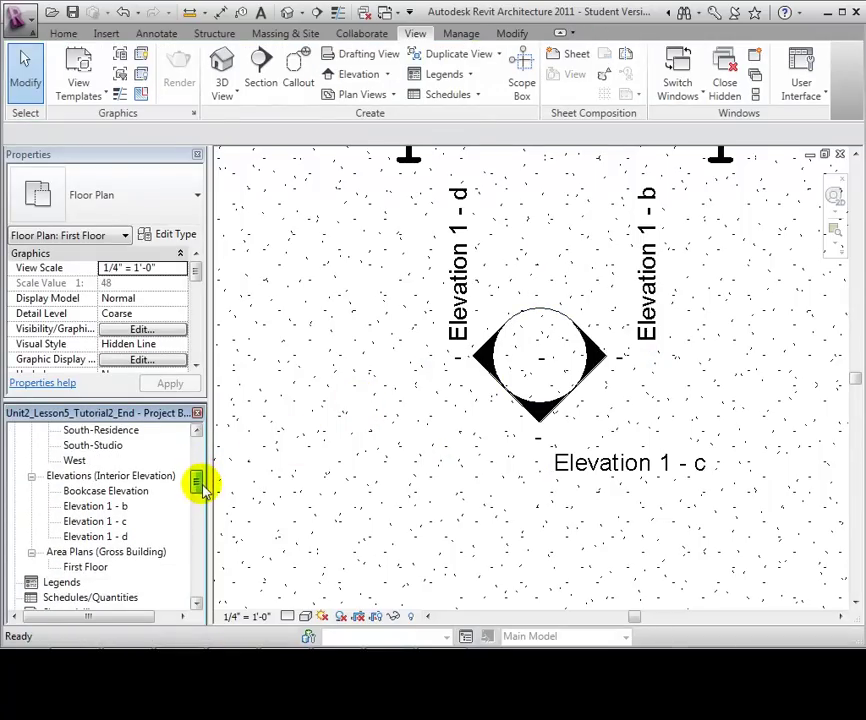
right_click(121, 524)
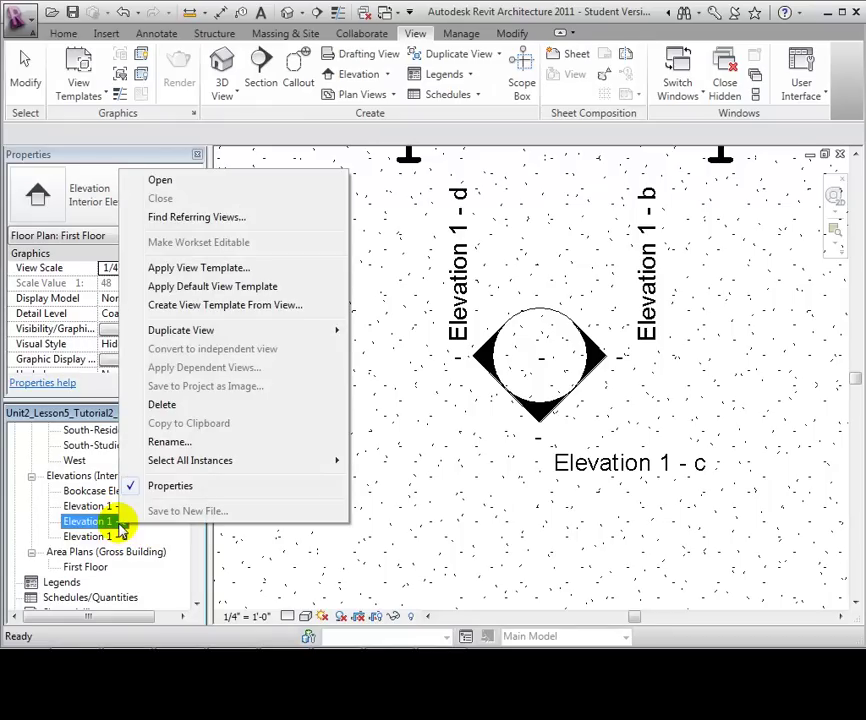
left_click(165, 441)
type("Stairs")
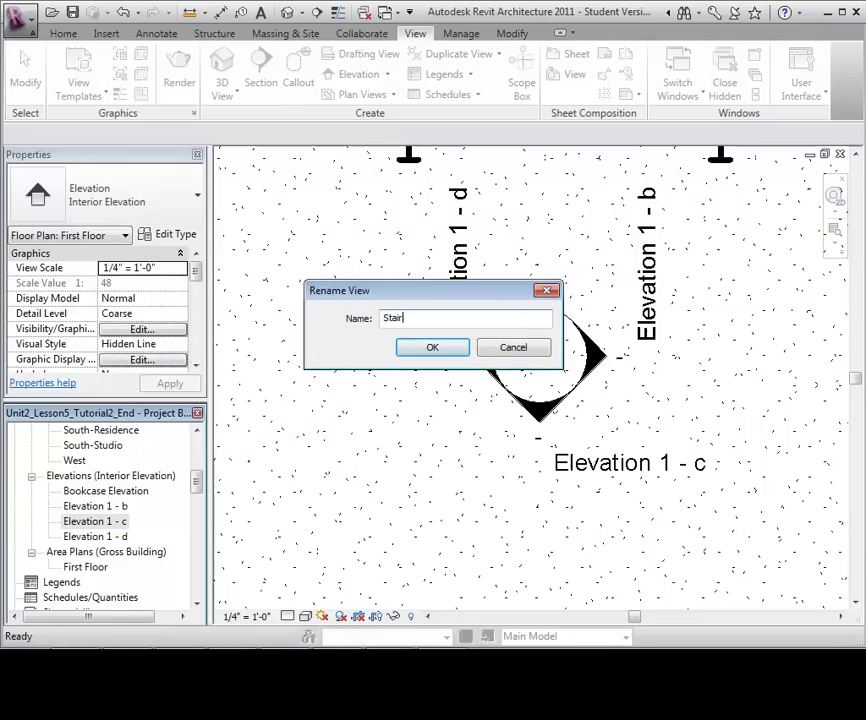
left_click(442, 350)
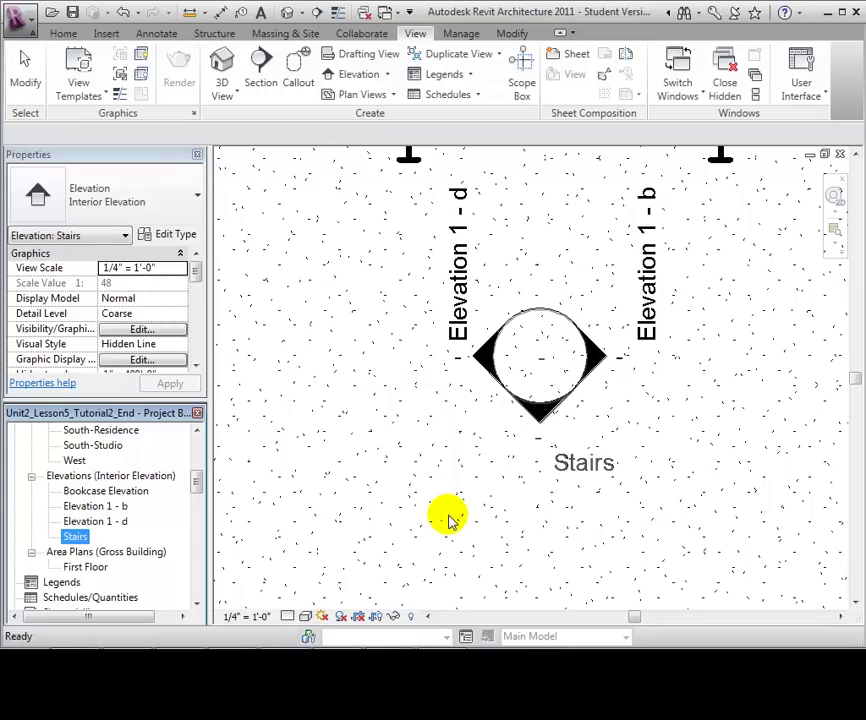
scroll(447, 519, "down", 1)
scroll(447, 519, "up", 2)
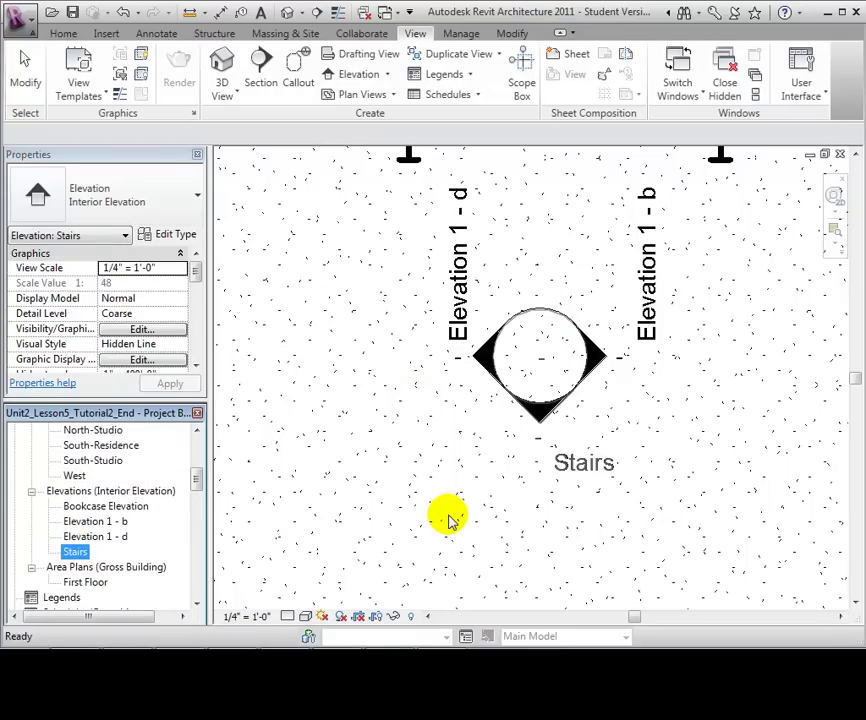
Drag the Stairs elevation's far clip boundary down to the wall below the stairs room
left_click(450, 519)
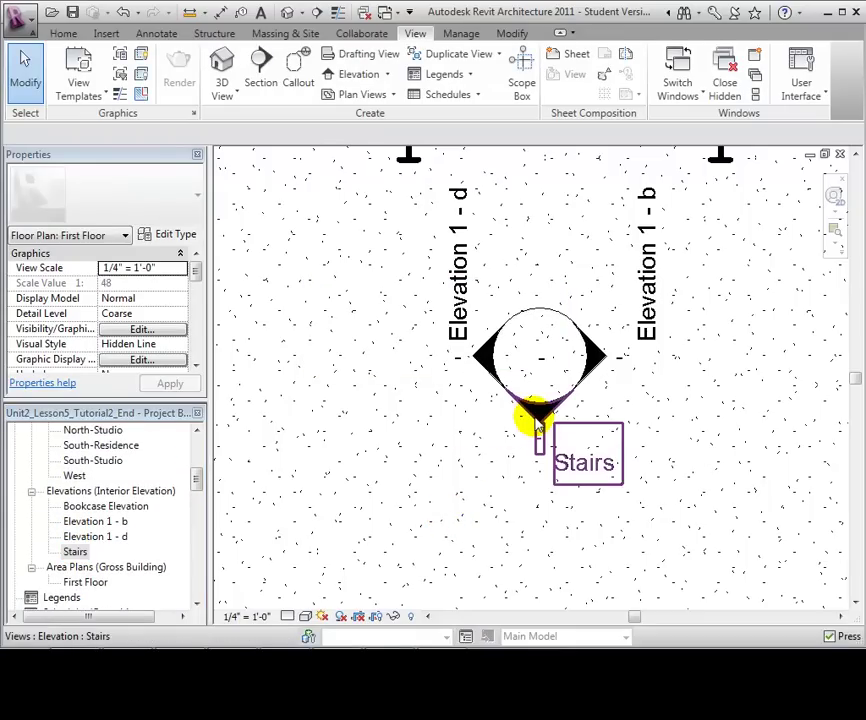
left_click(538, 418)
scroll(458, 459, "down", 3)
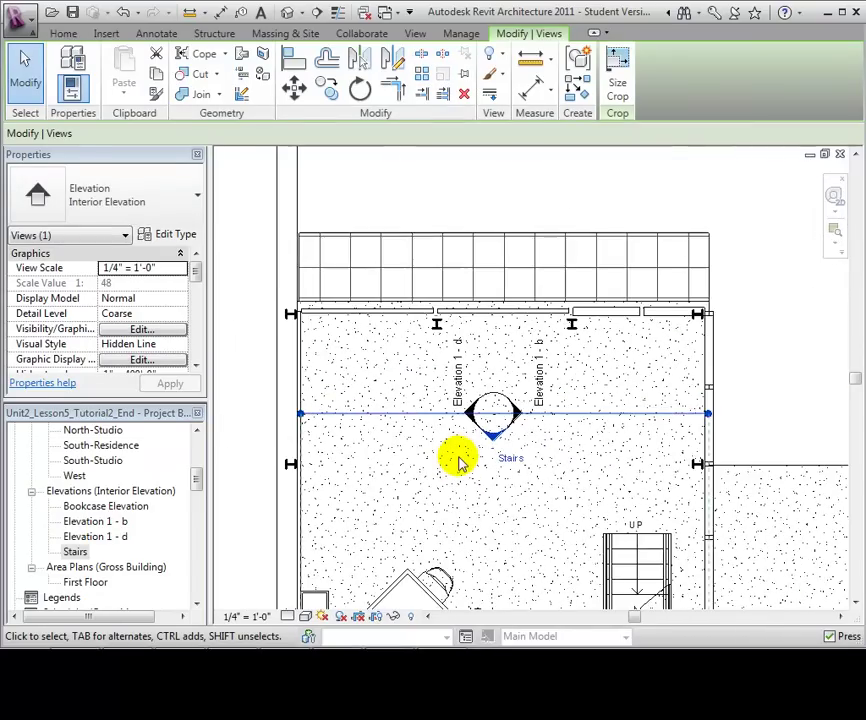
scroll(455, 470, "down", 2)
scroll(452, 484, "down", 1)
middle_click_drag(474, 507, 500, 280)
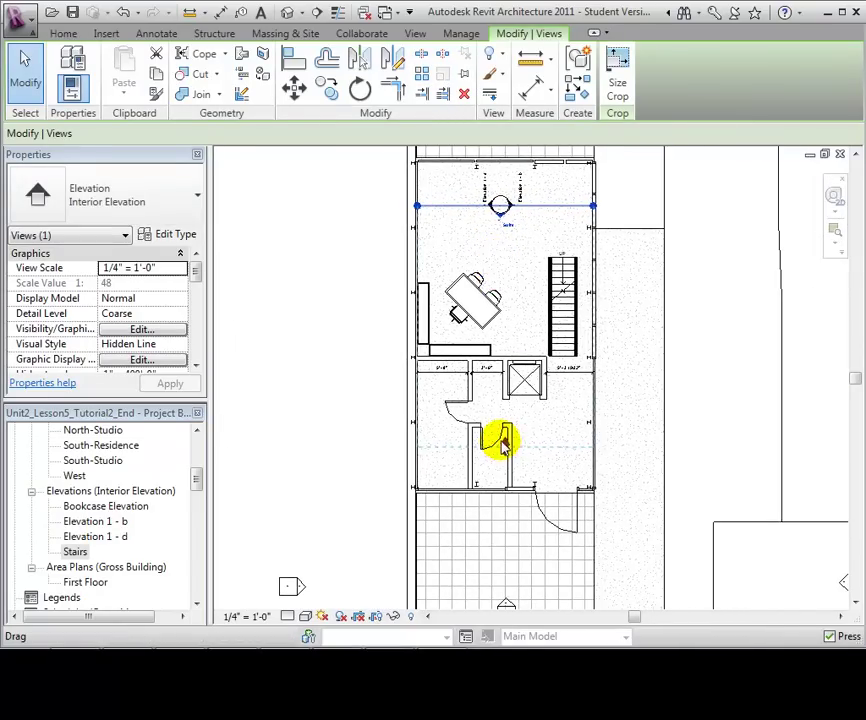
left_click_drag(505, 445, 510, 385)
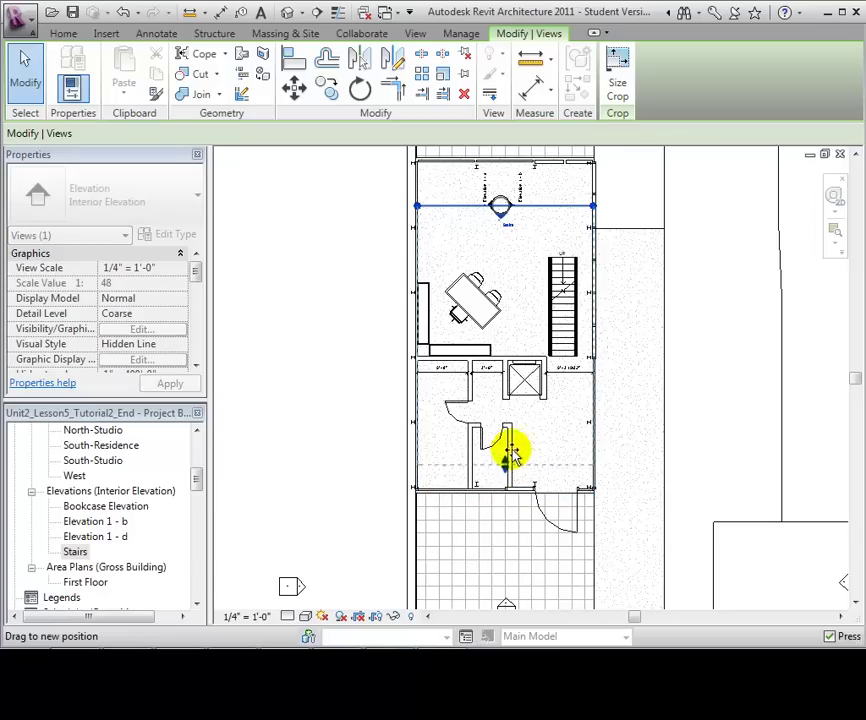
left_click(344, 354)
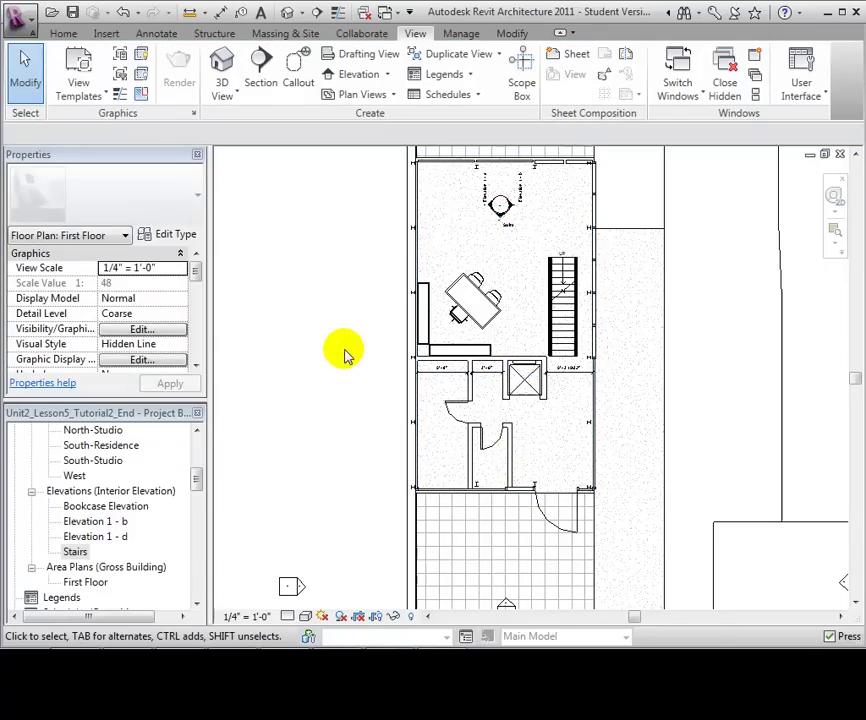
middle_click_drag(342, 255, 344, 385)
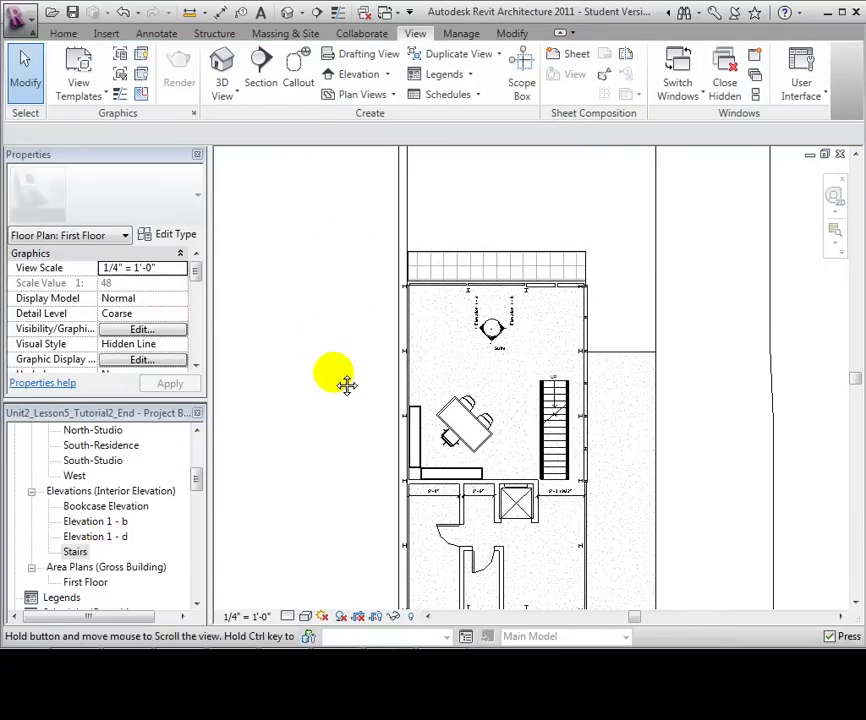
scroll(350, 420, "up", 2)
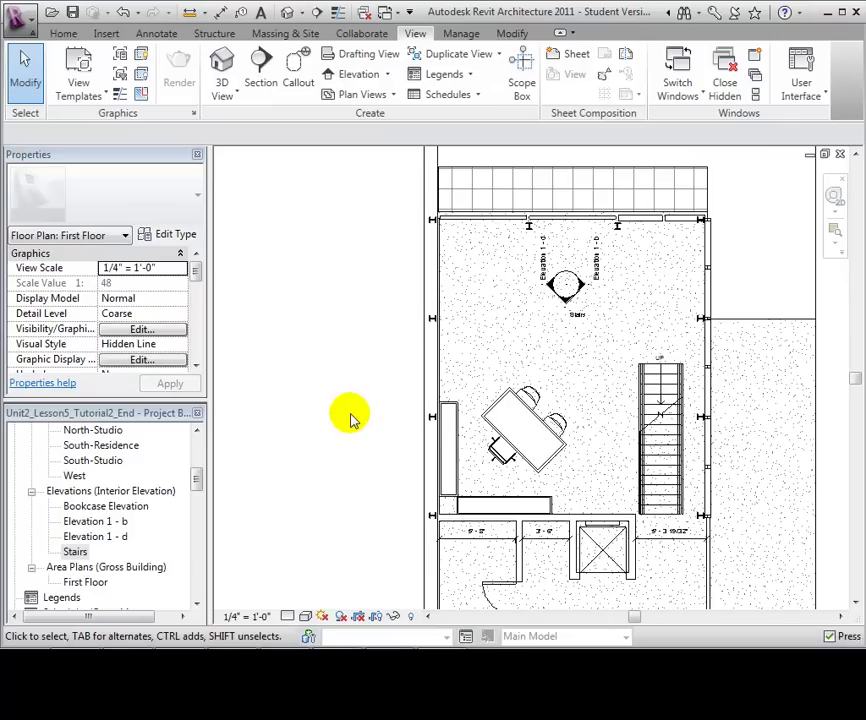
Check the Stairs, Elevation 1 - d and Elevation 1 - b interior elevation views in turn
double_click(566, 302)
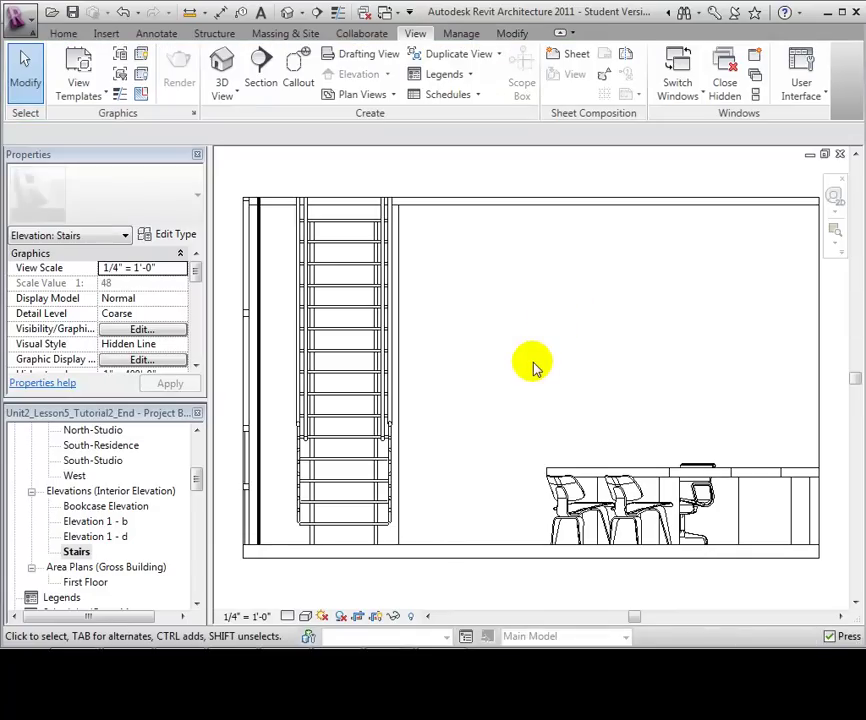
double_click(116, 537)
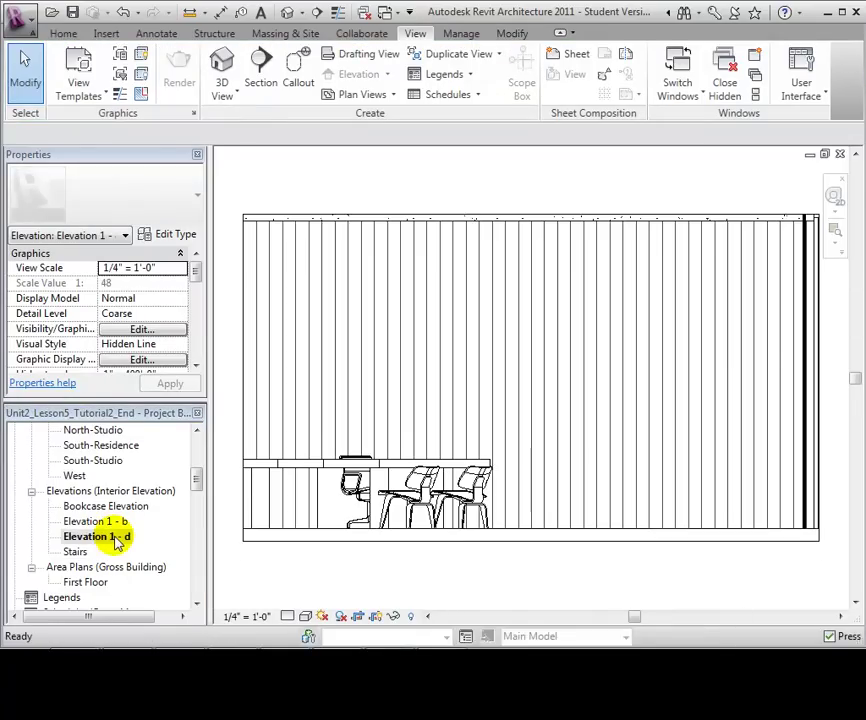
double_click(116, 522)
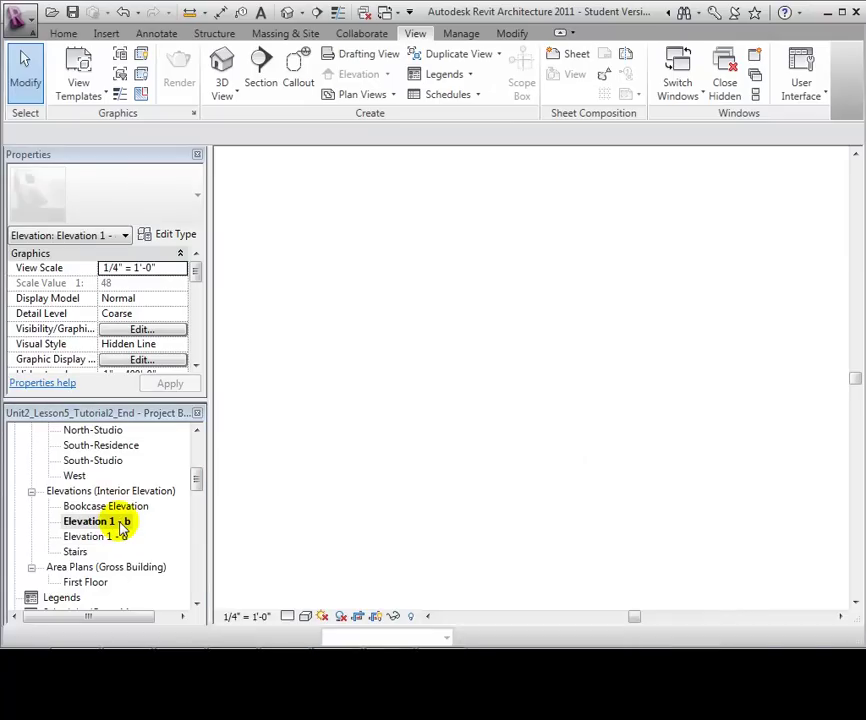
double_click(76, 552)
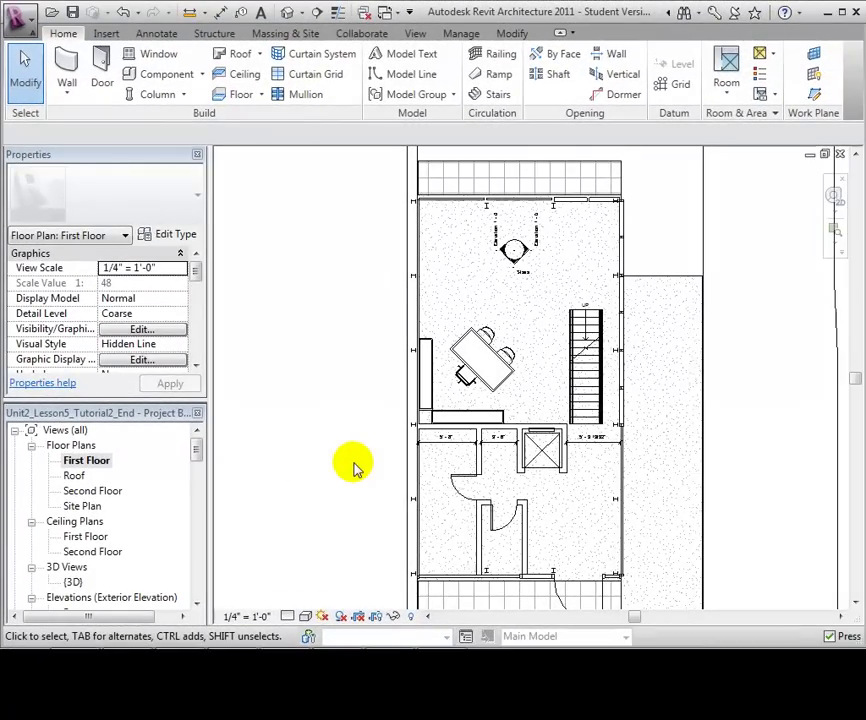
Draw a section line west to east across the hallway below the stair
left_click(416, 34)
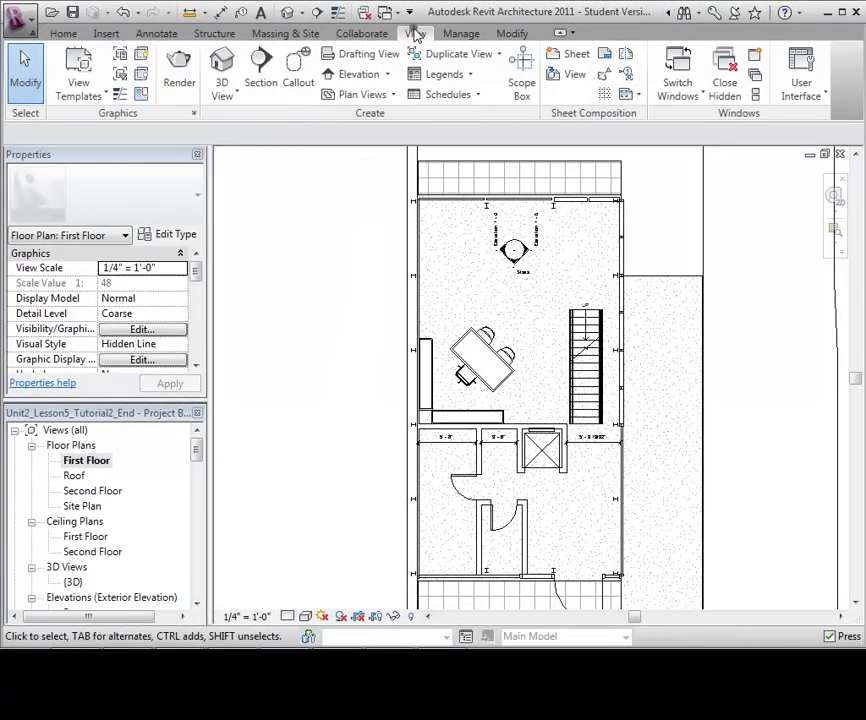
left_click(262, 72)
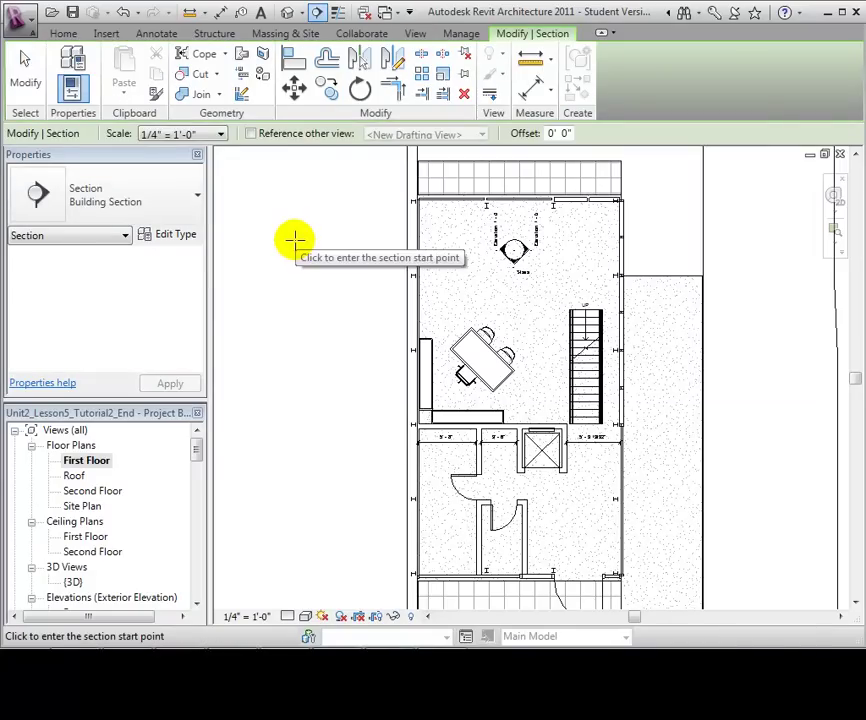
scroll(317, 518, "up", 2)
scroll(443, 524, "up", 1)
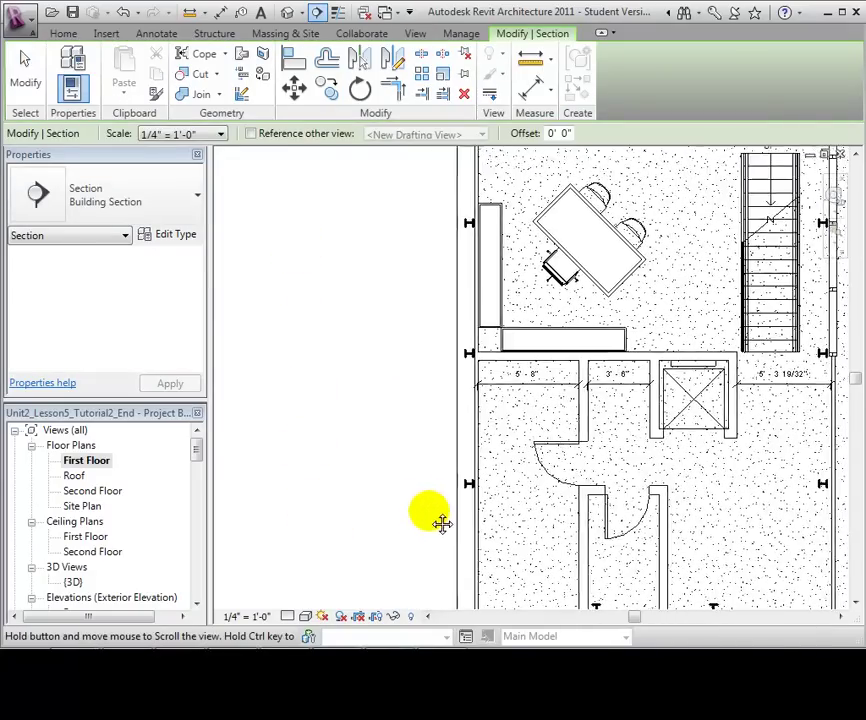
middle_click_drag(443, 524, 350, 400)
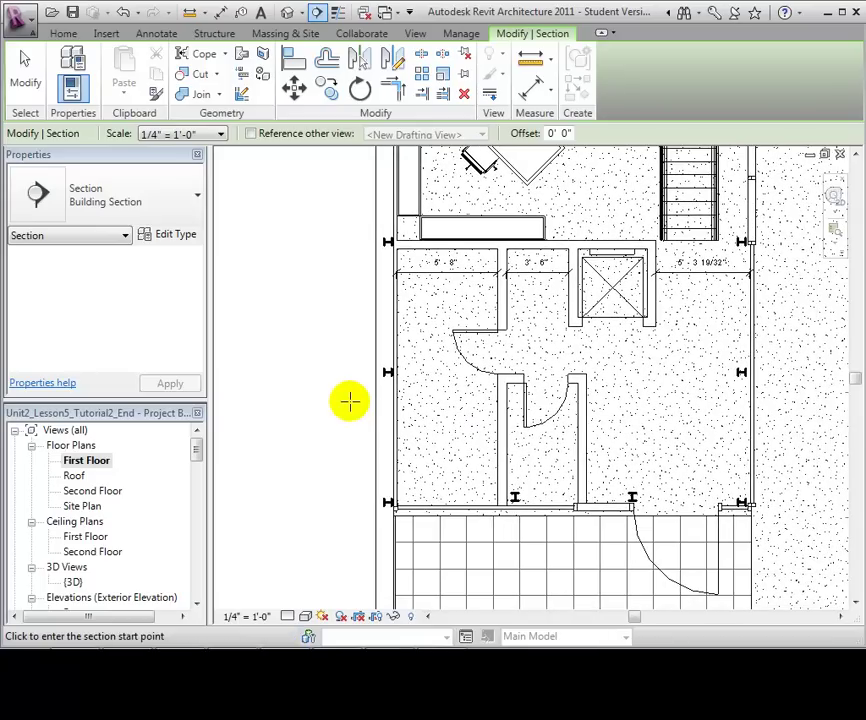
left_click(298, 347)
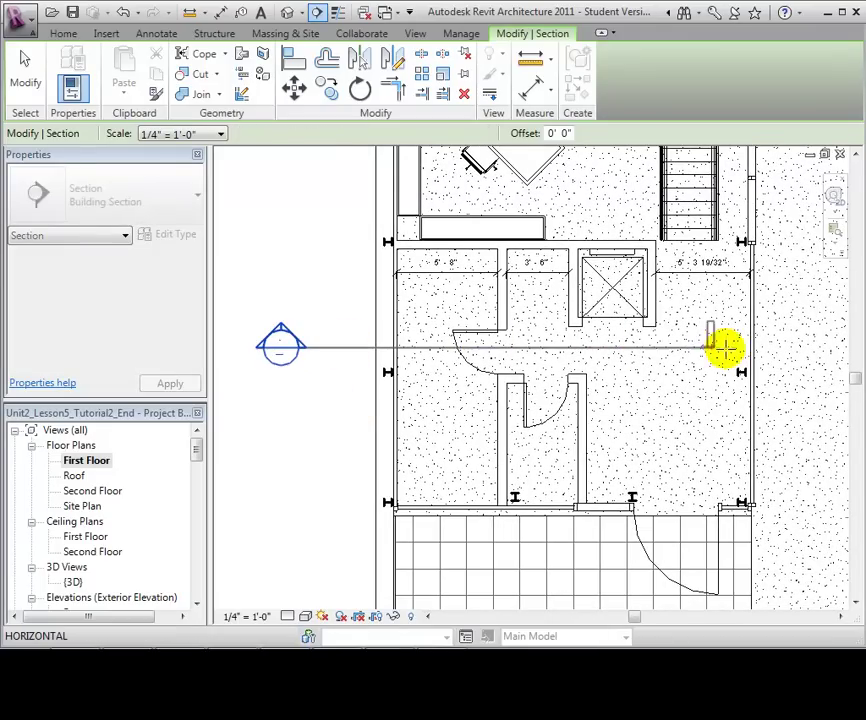
left_click(812, 347)
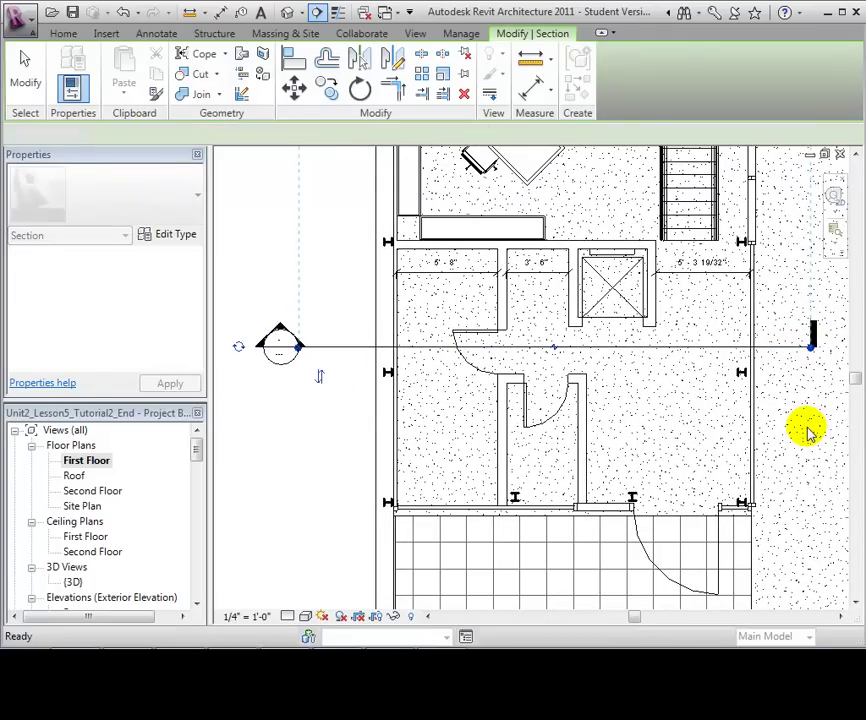
Pull the section's far clip boundary in to end just past the stair and desk area
key("Escape")
scroll(793, 425, "down", 3)
middle_click_drag(547, 307, 390, 493)
scroll(381, 487, "down", 1)
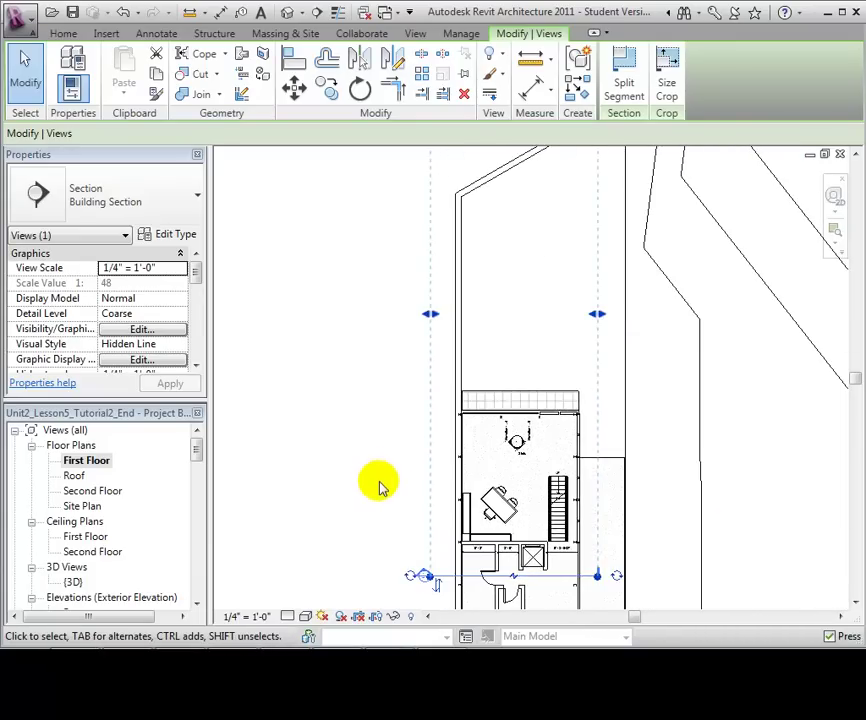
scroll(381, 481, "down", 1)
scroll(375, 400, "down", 1)
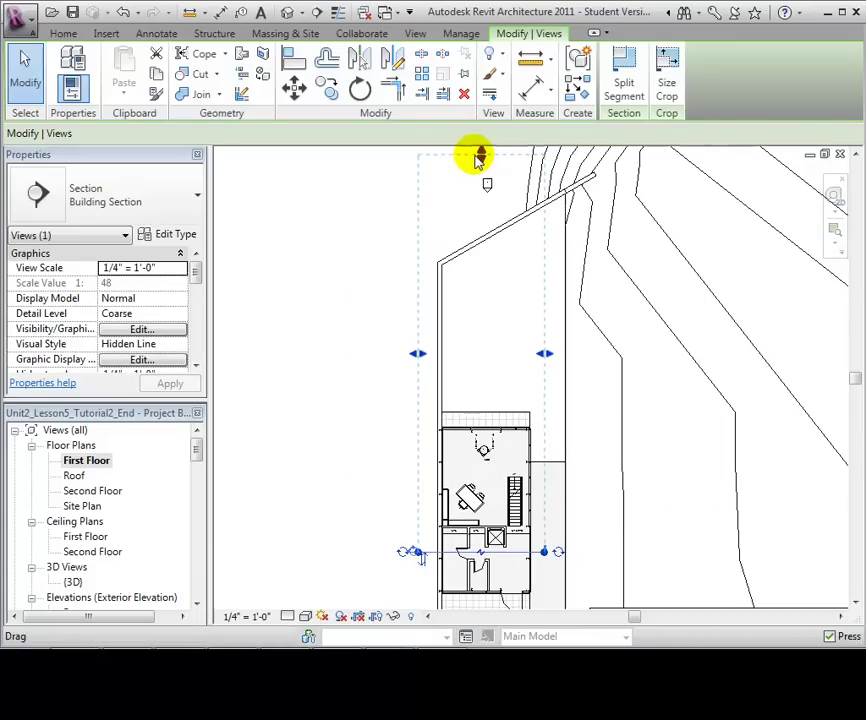
left_click_drag(481, 160, 495, 472)
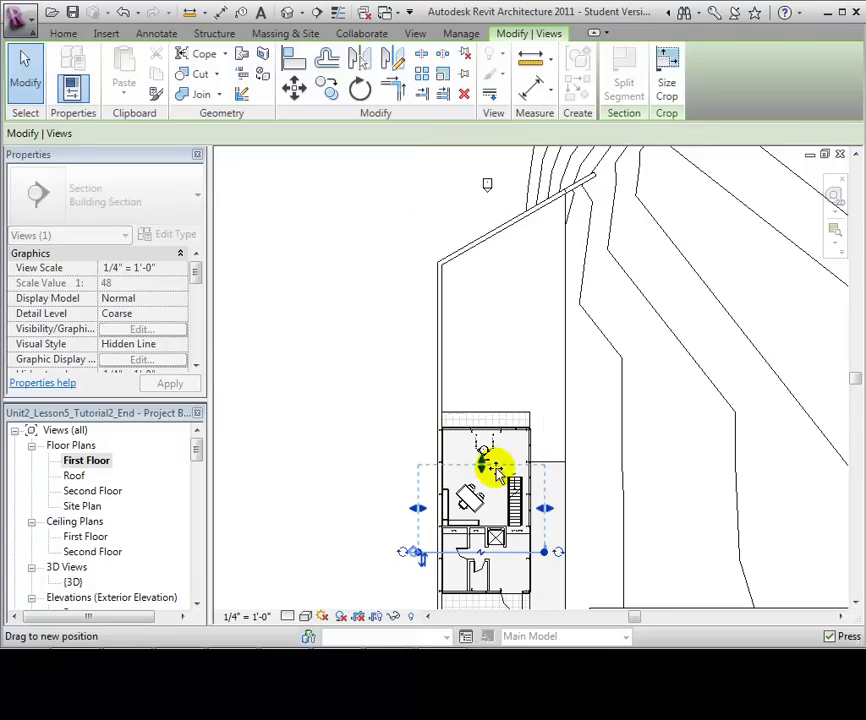
middle_click_drag(387, 458, 396, 258)
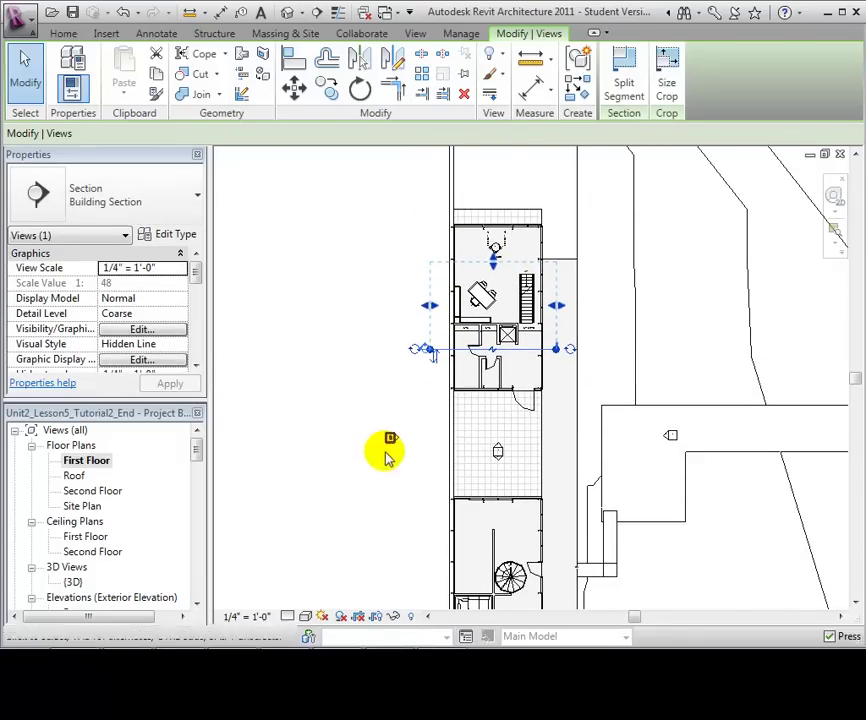
Expand Sections (Building Section) in the Project Browser and open Section 1
scroll(387, 360, "up", 3)
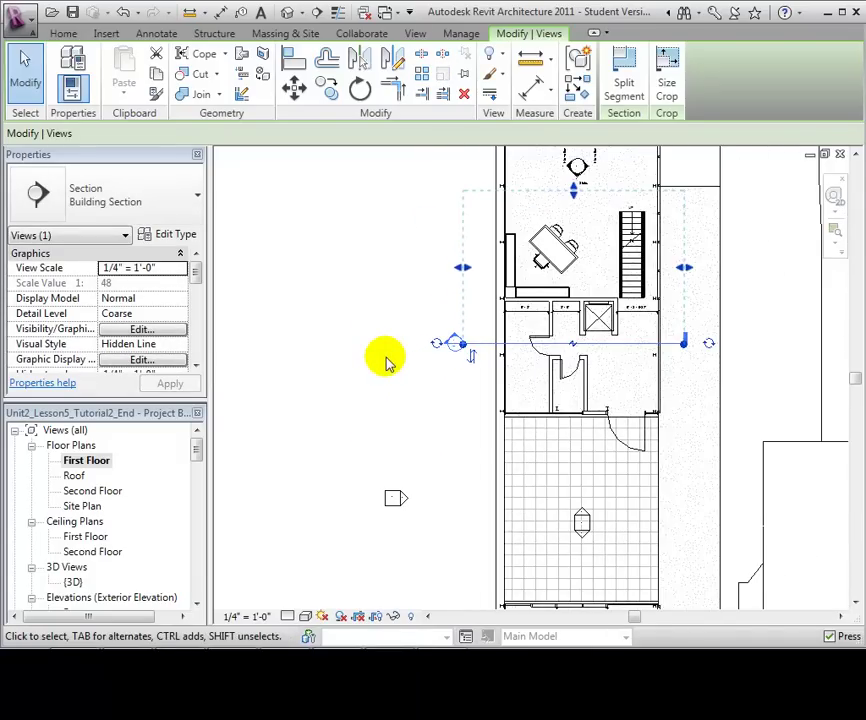
left_click(387, 362)
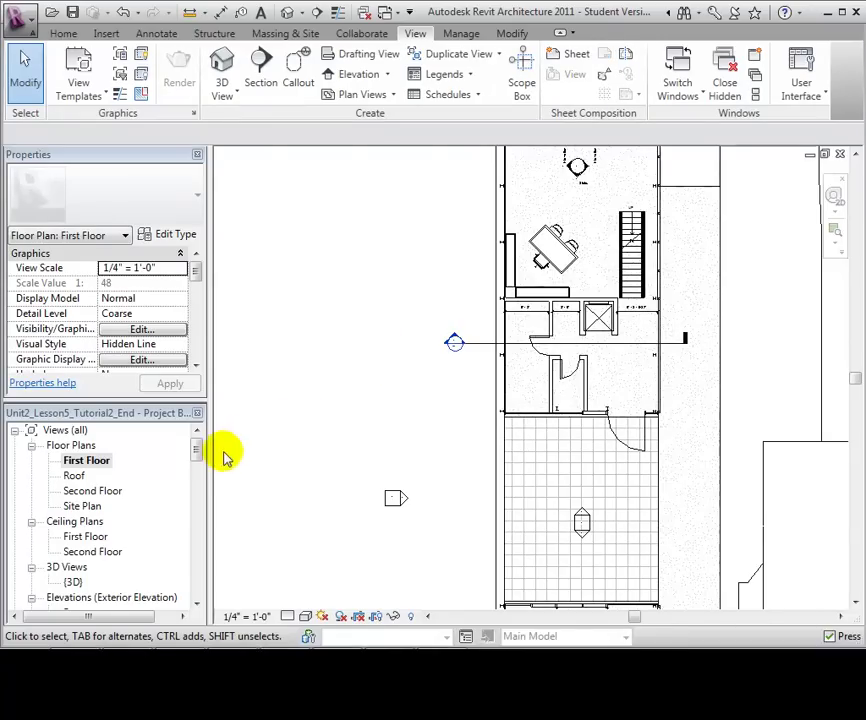
left_click_drag(194, 452, 203, 495)
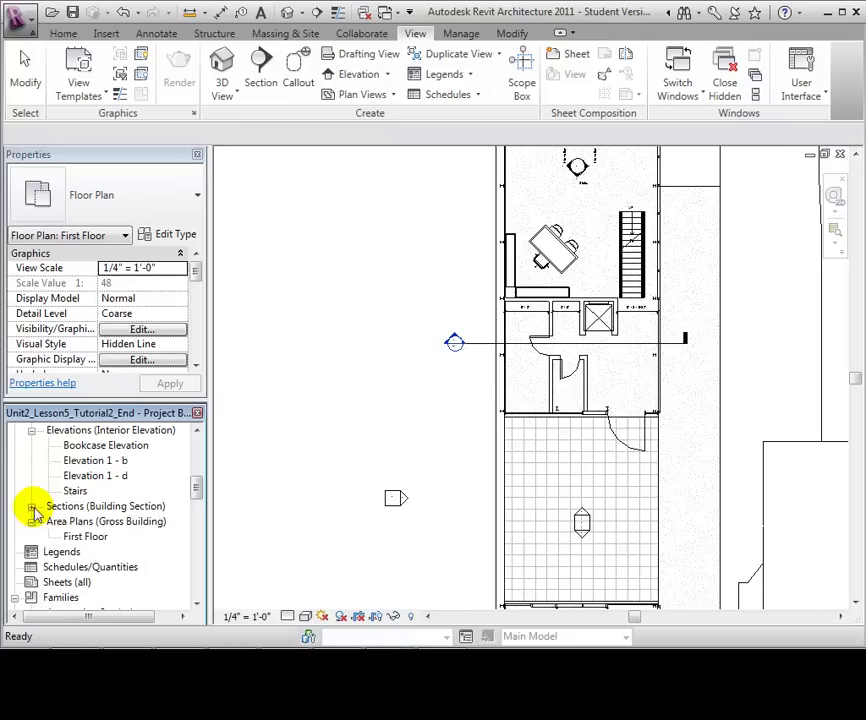
left_click(32, 507)
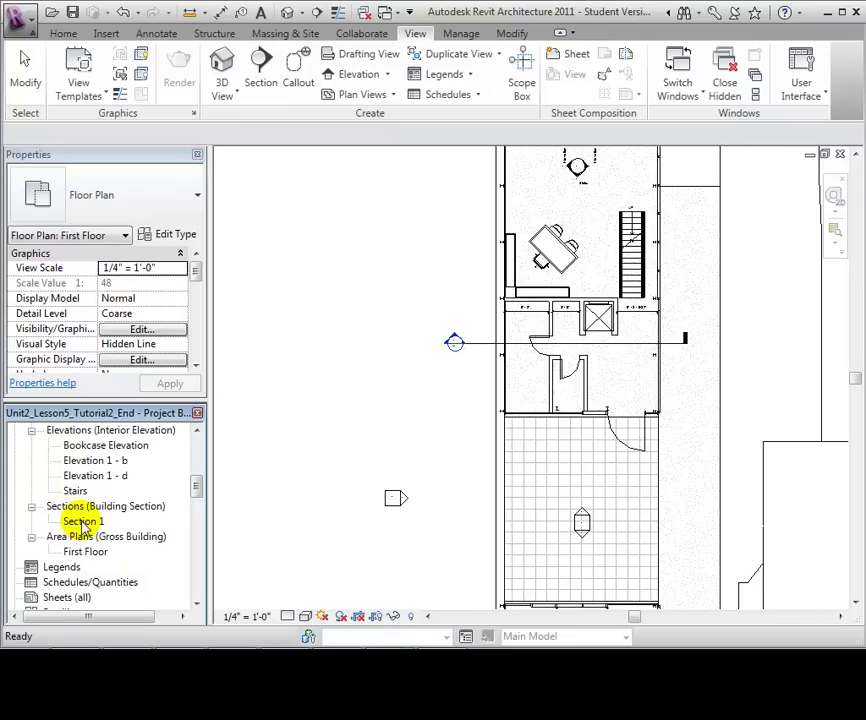
double_click(84, 523)
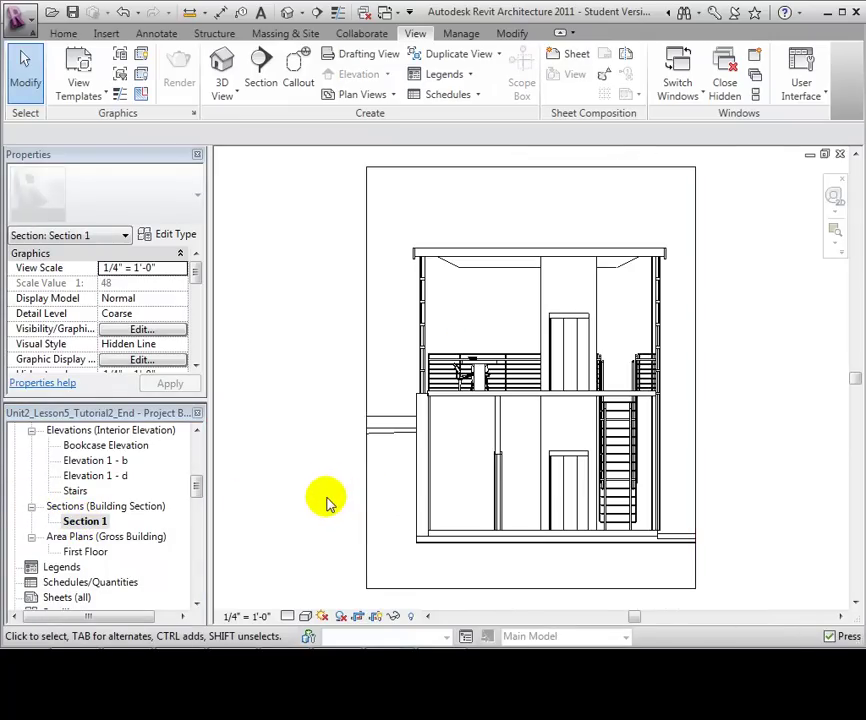
left_click(198, 490)
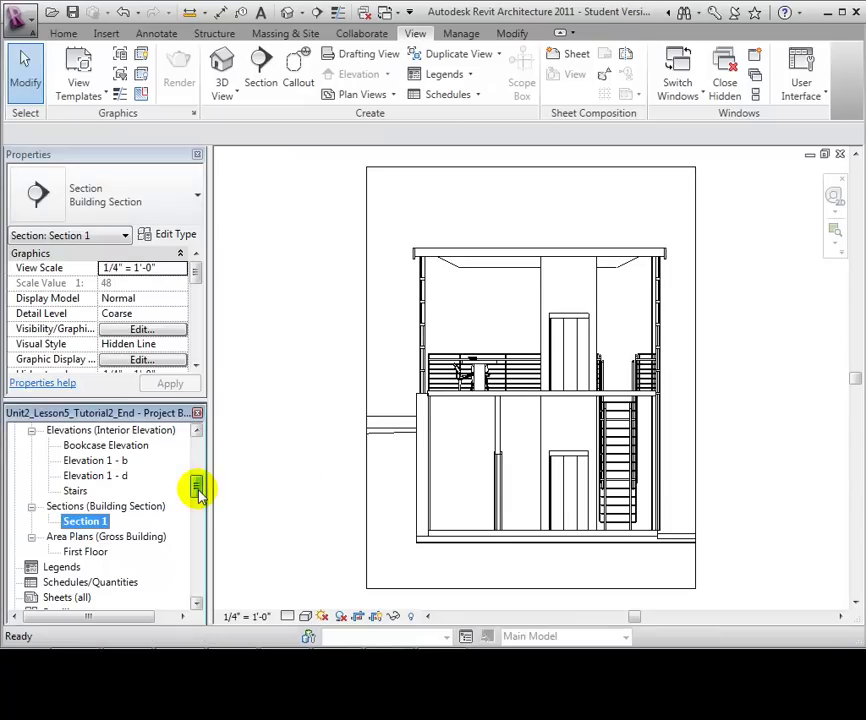
left_click_drag(198, 490, 200, 450)
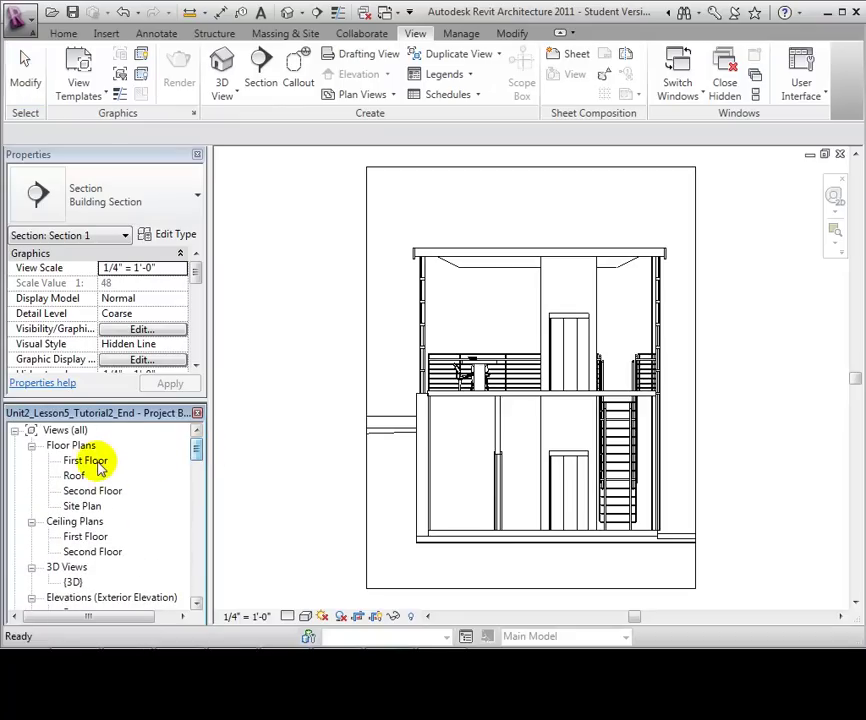
In the First Floor plan, flip the section line to look the other way
double_click(99, 466)
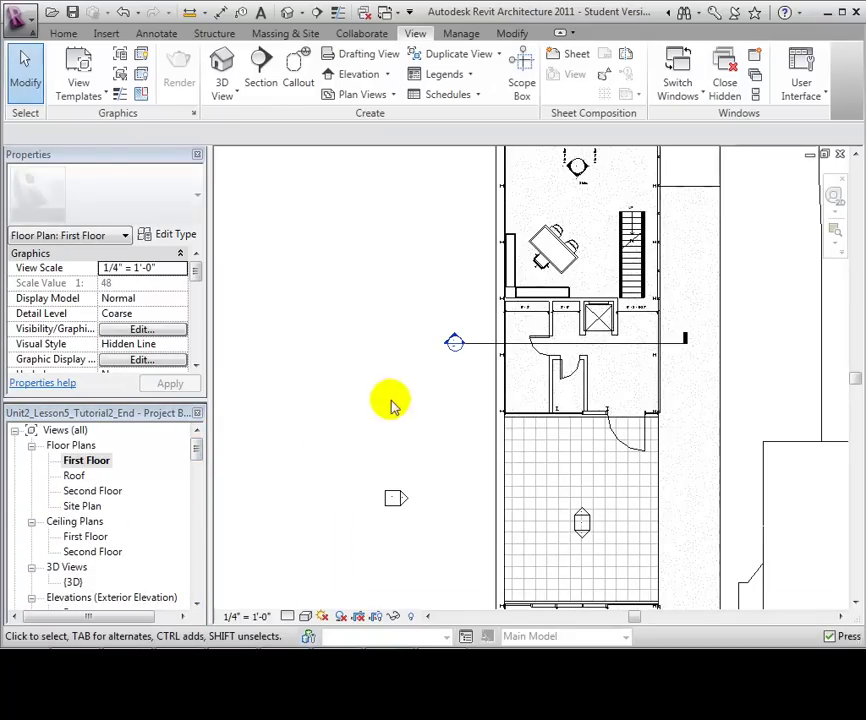
scroll(474, 370, "up", 3)
middle_click_drag(493, 371, 325, 422)
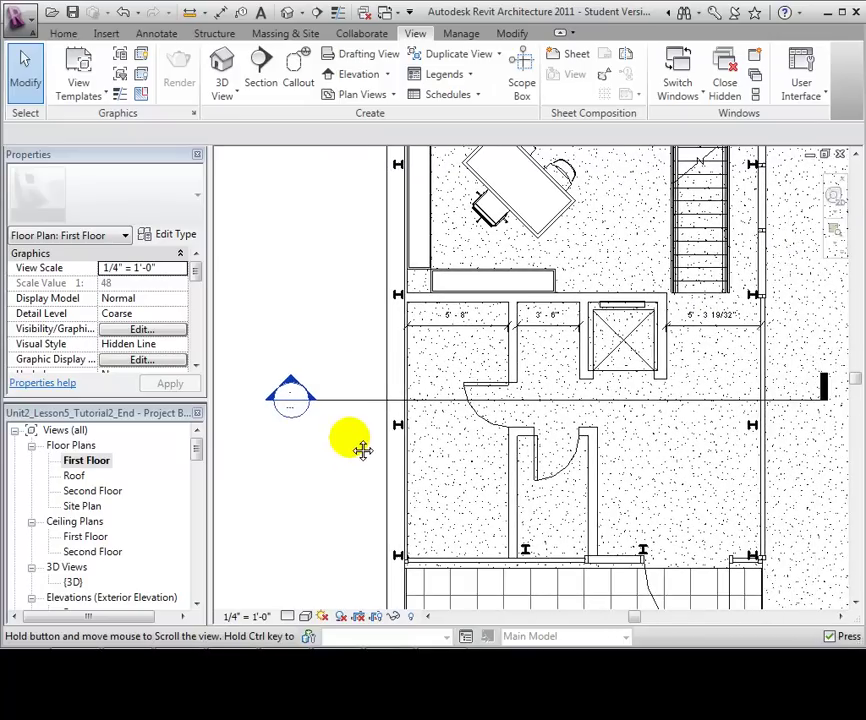
left_click(325, 407)
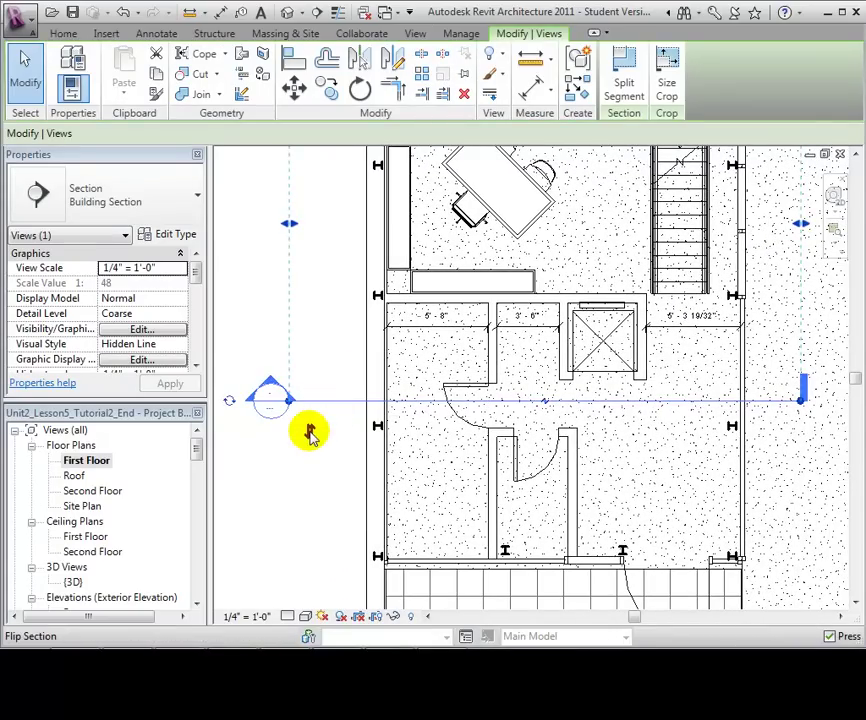
left_click(310, 432)
Limit the section's far clip to the patio edge, then reopen Section 1
scroll(322, 476, "down", 2)
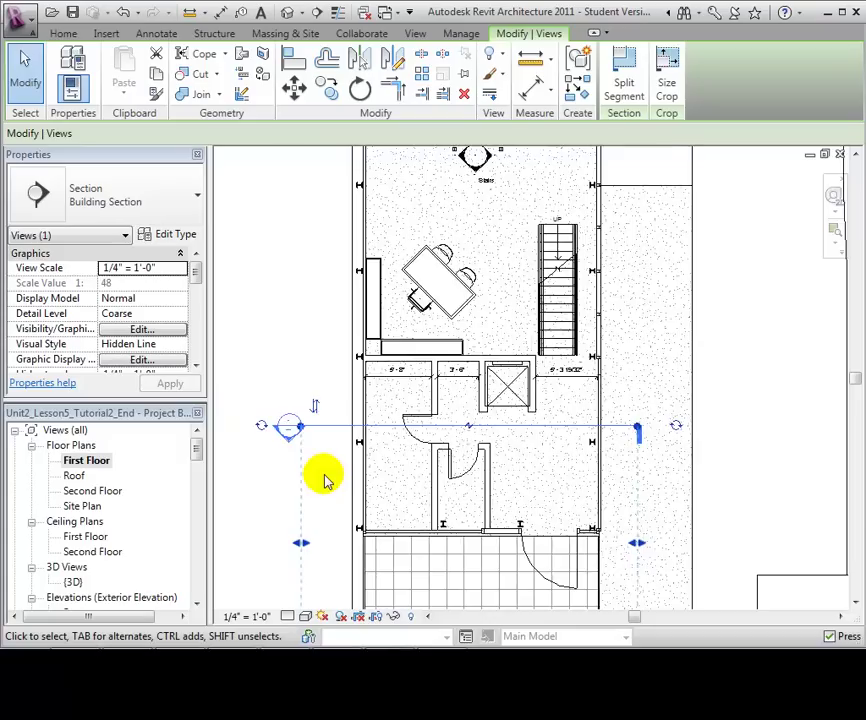
scroll(325, 482, "down", 1)
middle_click_drag(325, 484, 329, 310)
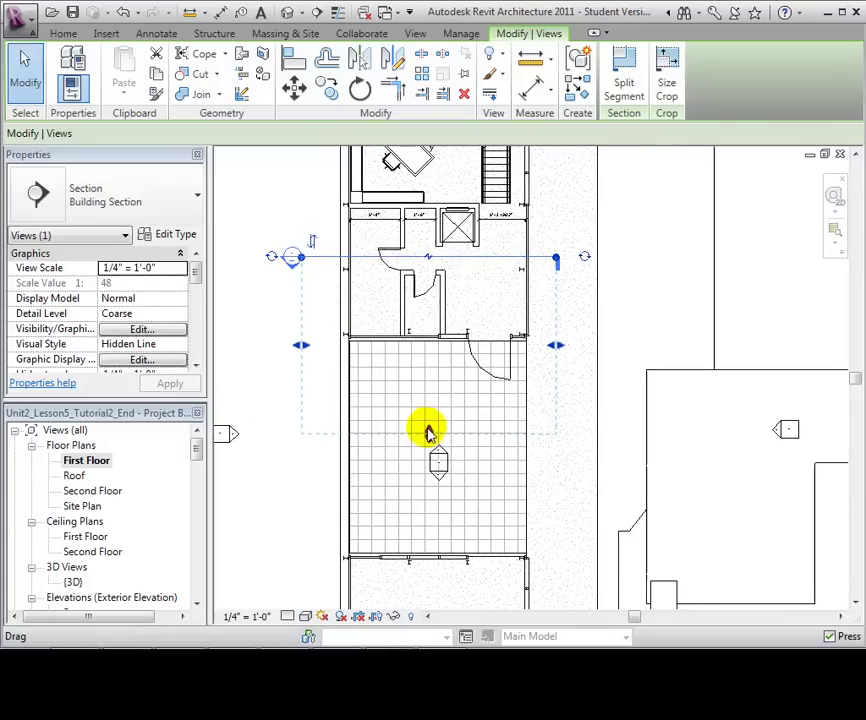
mouse_move(428, 432)
left_mouse_down()
mouse_move(435, 322)
mouse_move(441, 355)
left_mouse_up()
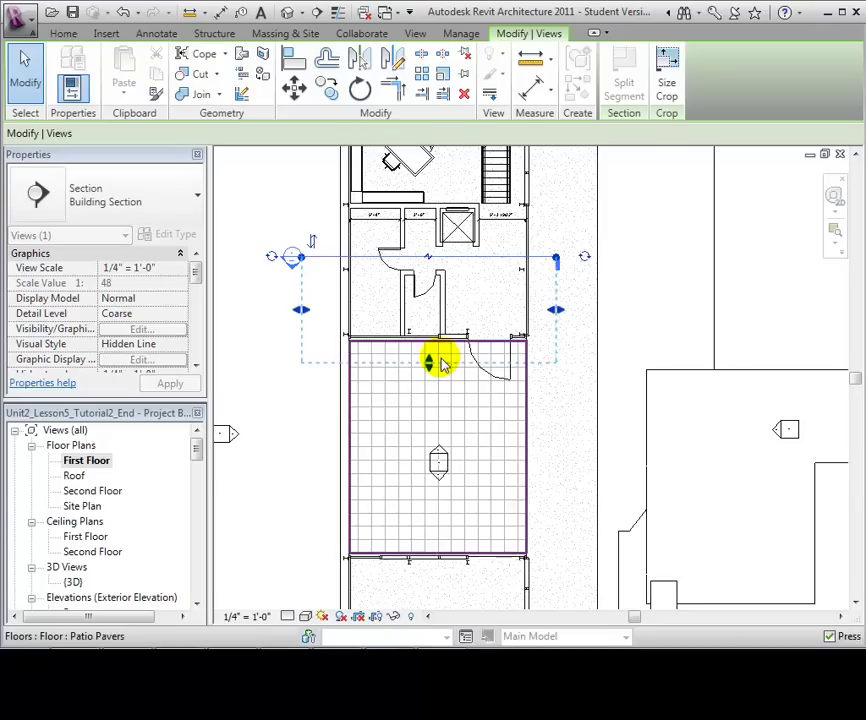
left_click(296, 460)
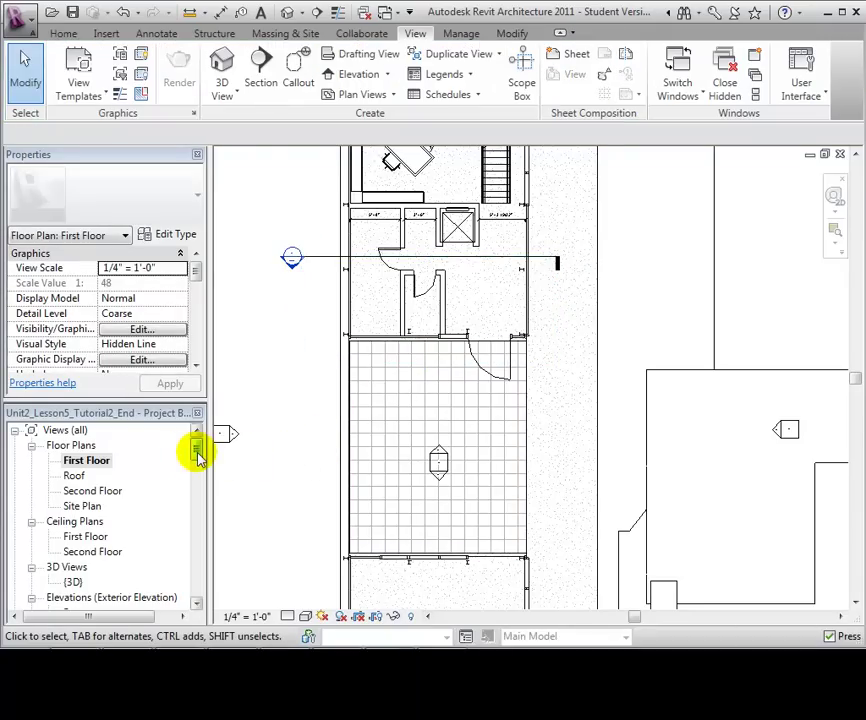
mouse_move(197, 455)
left_mouse_down()
mouse_move(210, 488)
mouse_move(203, 487)
left_mouse_up()
double_click(88, 522)
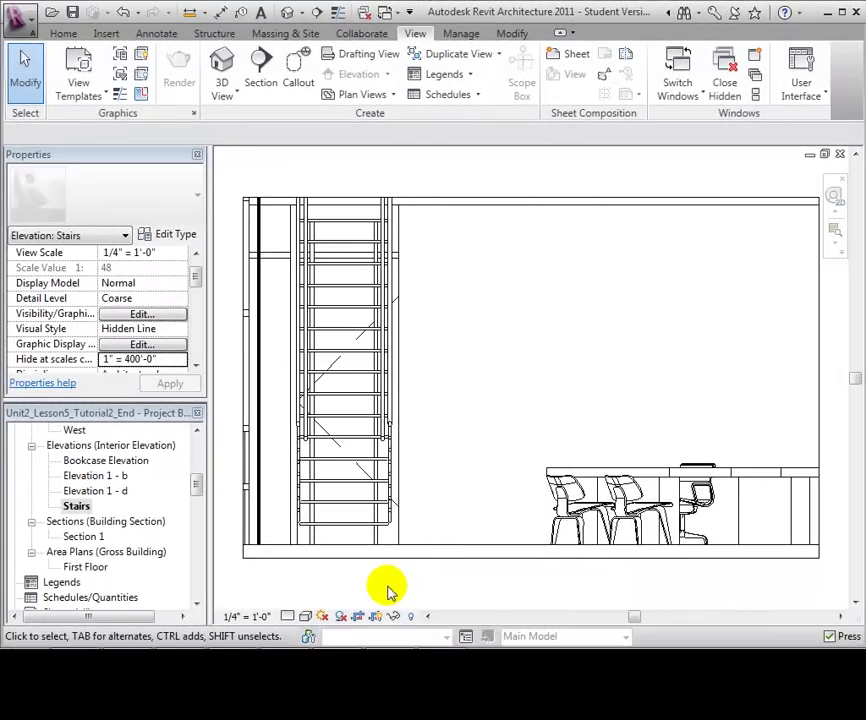
left_click(196, 283)
mouse_move(196, 283)
left_mouse_down()
mouse_move(196, 275)
mouse_move(198, 356)
left_mouse_up()
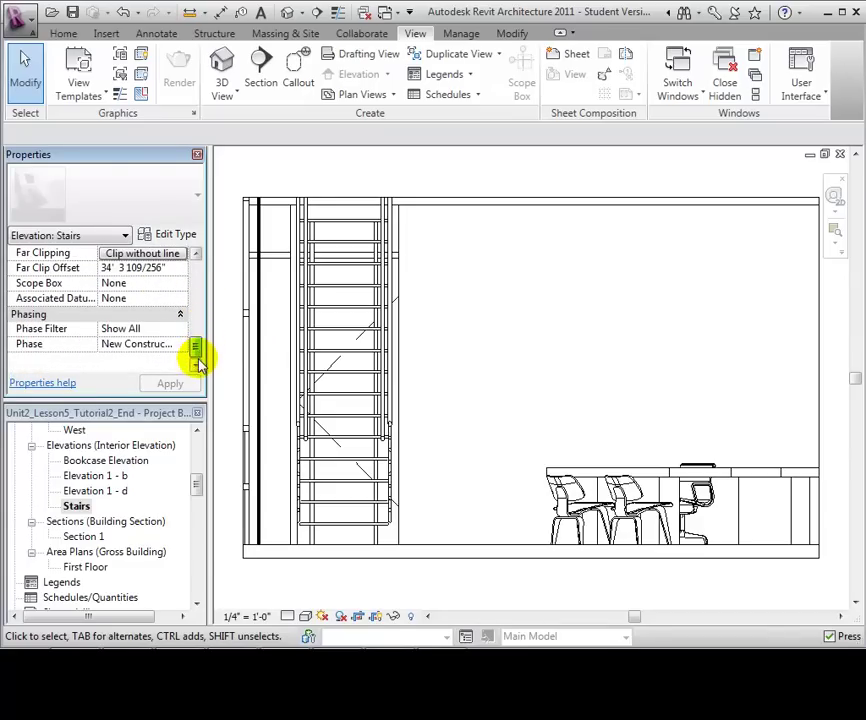
left_click(248, 617)
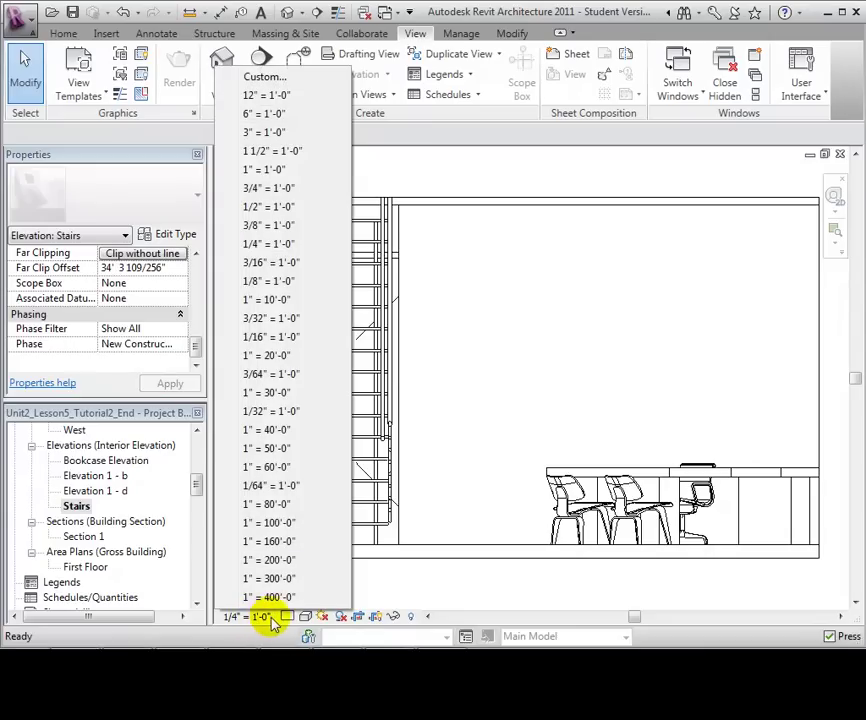
left_click(287, 617)
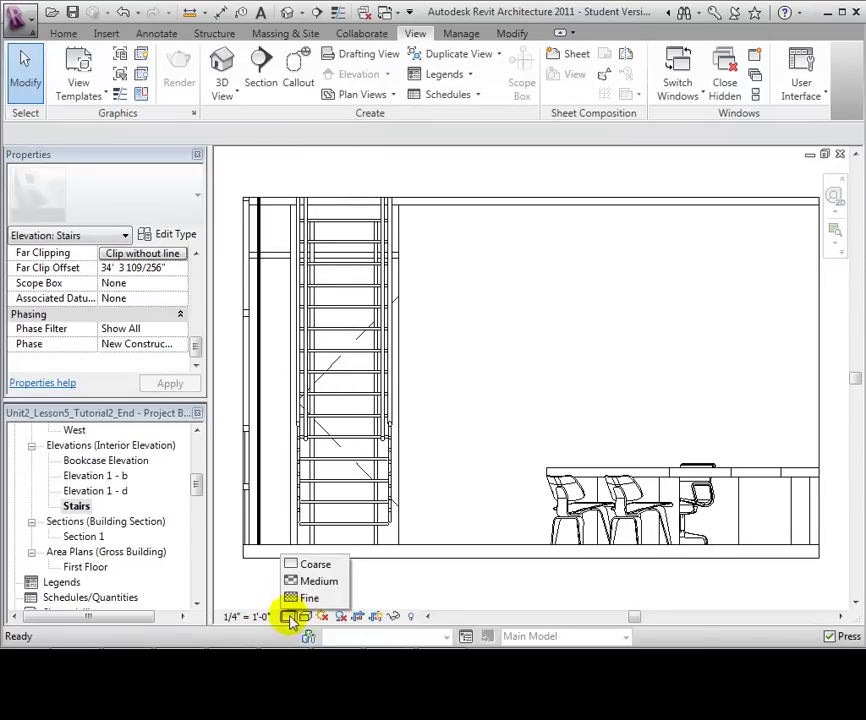
left_click(306, 618)
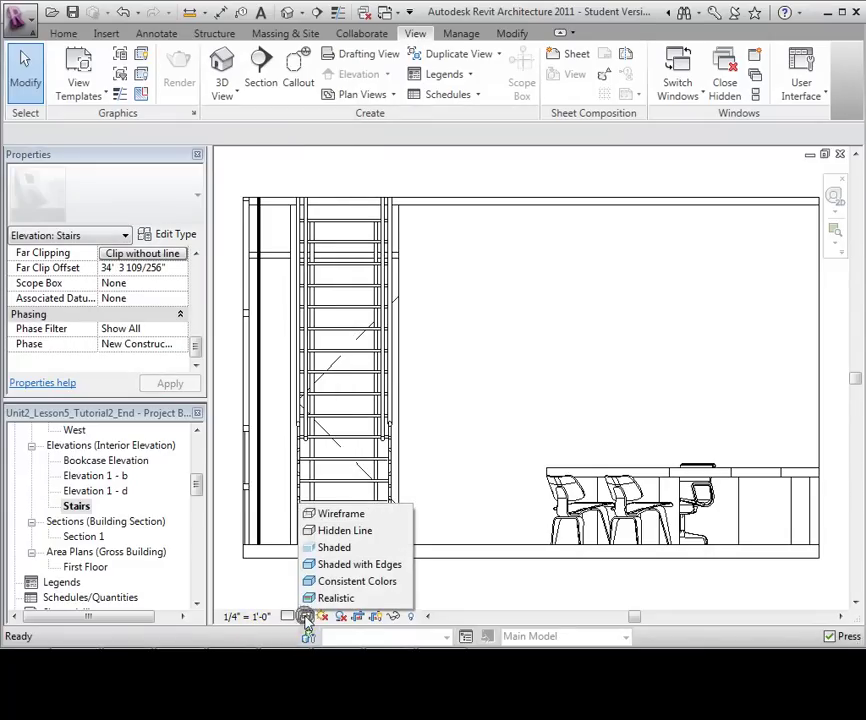
left_click(328, 566)
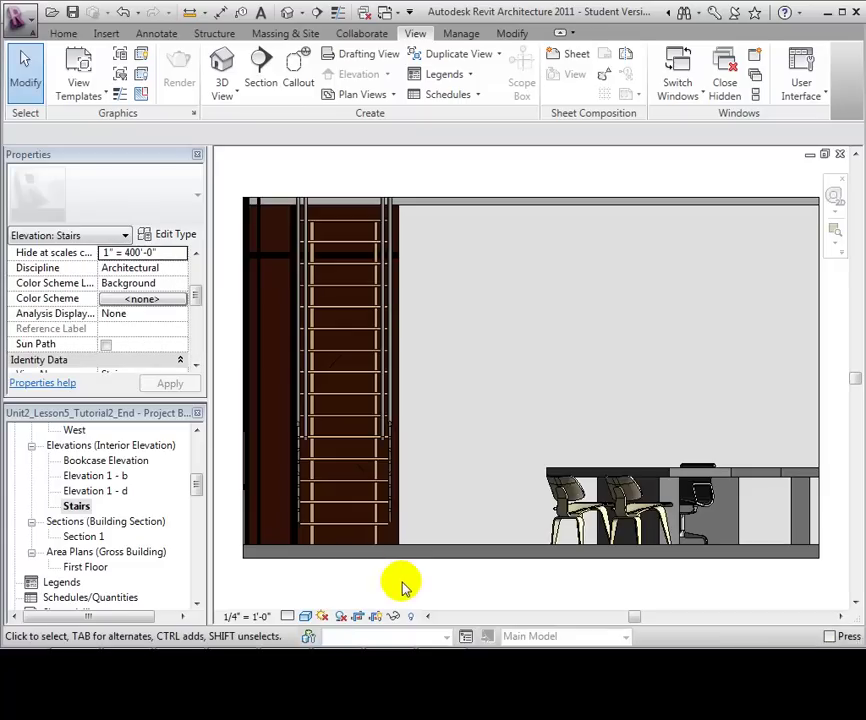
left_click(306, 616)
left_click(333, 531)
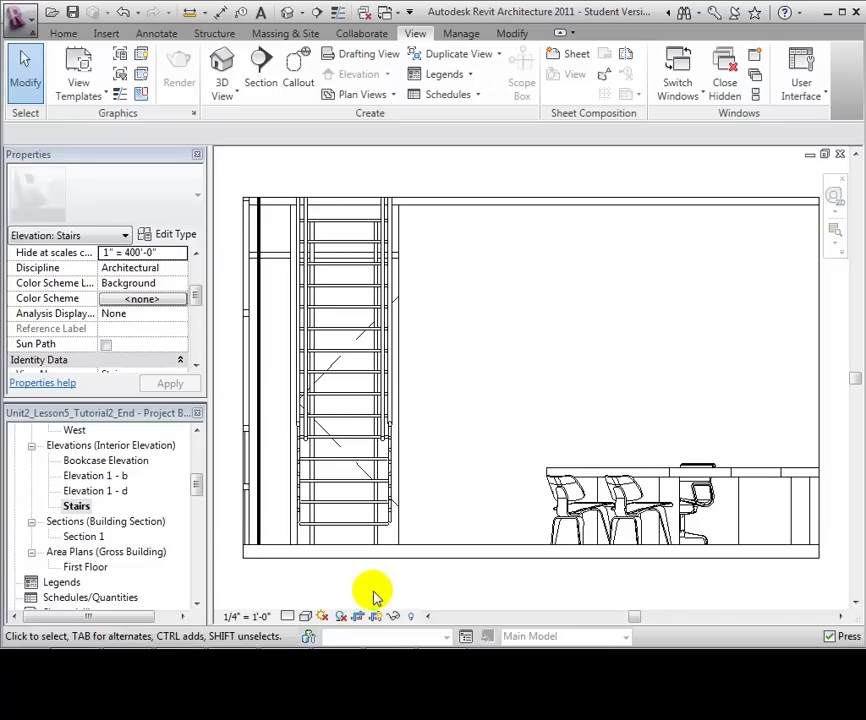
Extend the Stairs elevation crop region upward to the upper floor and outward on both sides
left_click(395, 564)
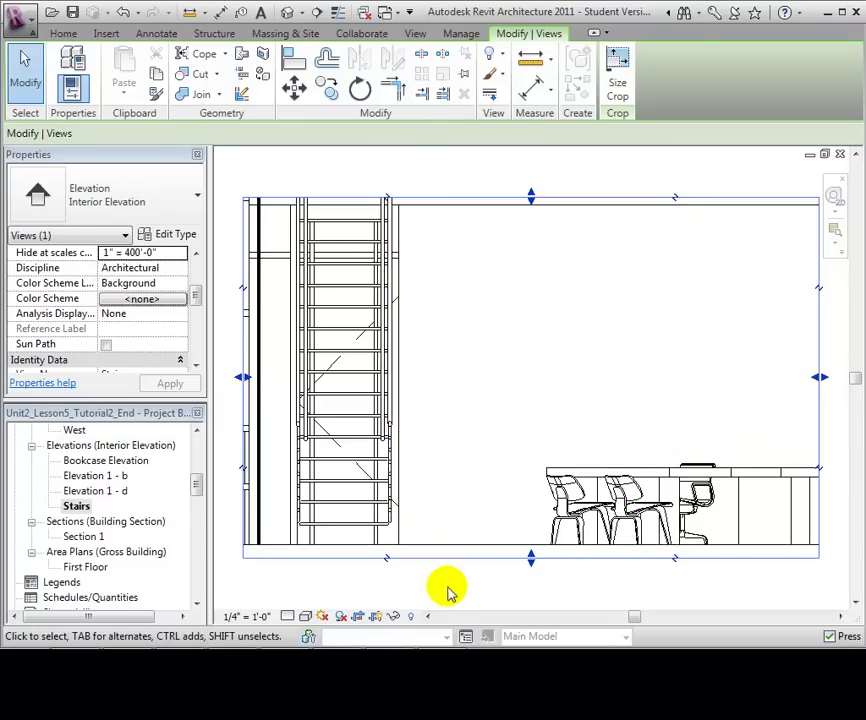
scroll(485, 592, "down", 3)
scroll(485, 593, "down", 1)
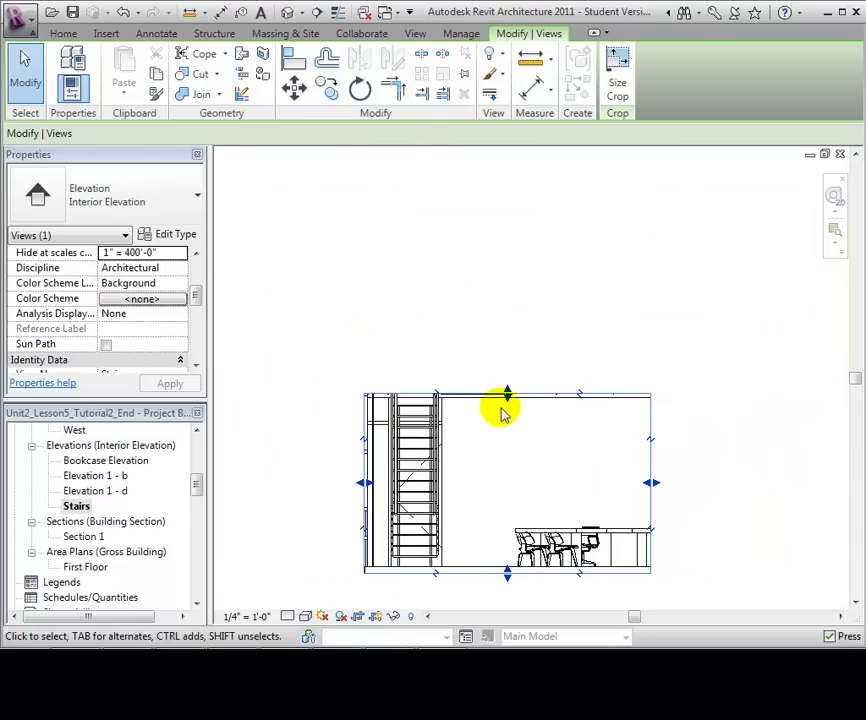
left_click_drag(507, 393, 507, 244)
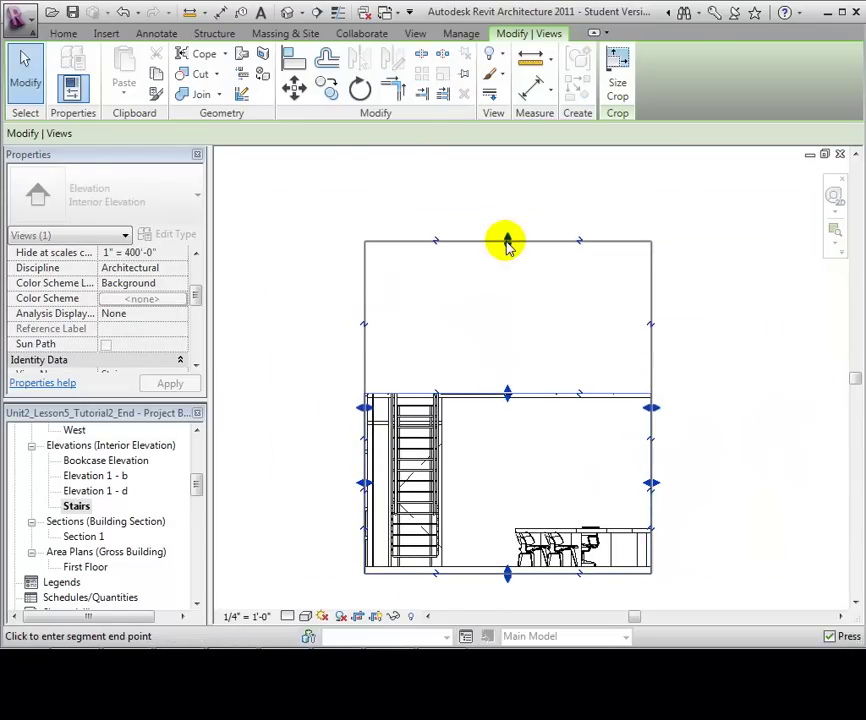
left_click_drag(652, 408, 734, 408)
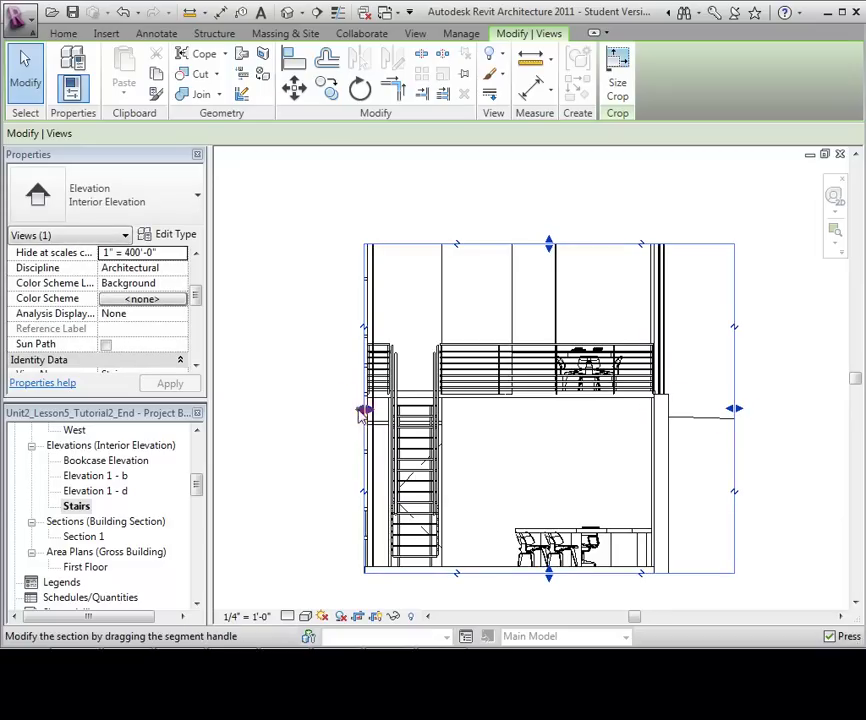
left_click_drag(364, 408, 317, 408)
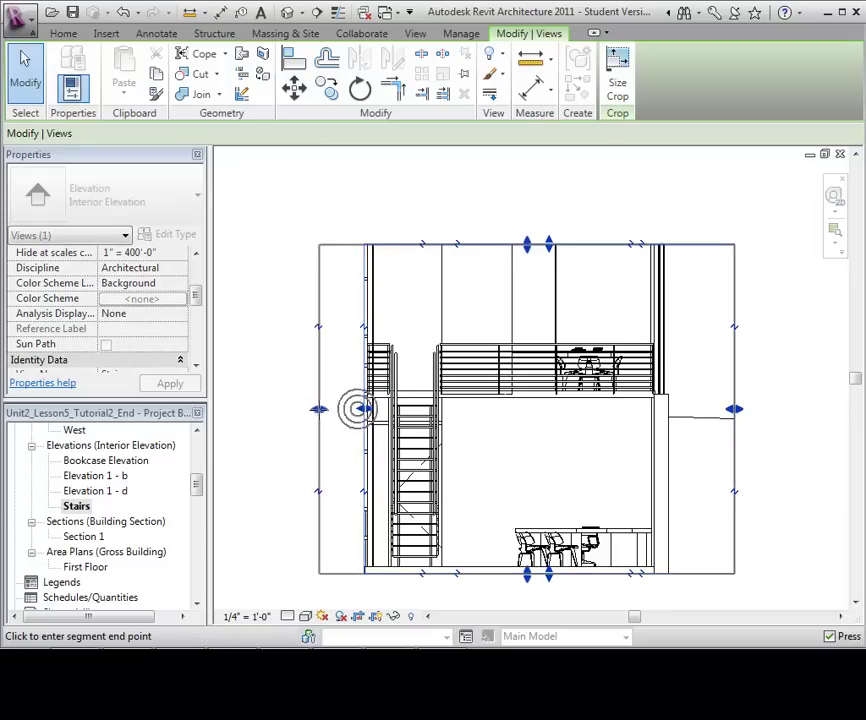
Hide the crop region boundary and turn off cropping to show the whole elevation
left_click(290, 510)
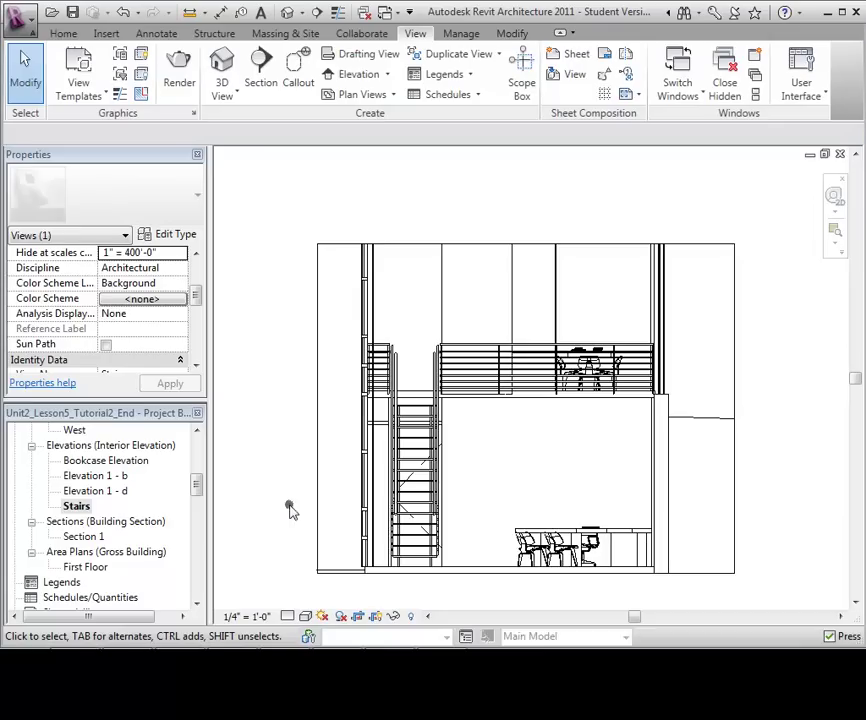
left_click(377, 617)
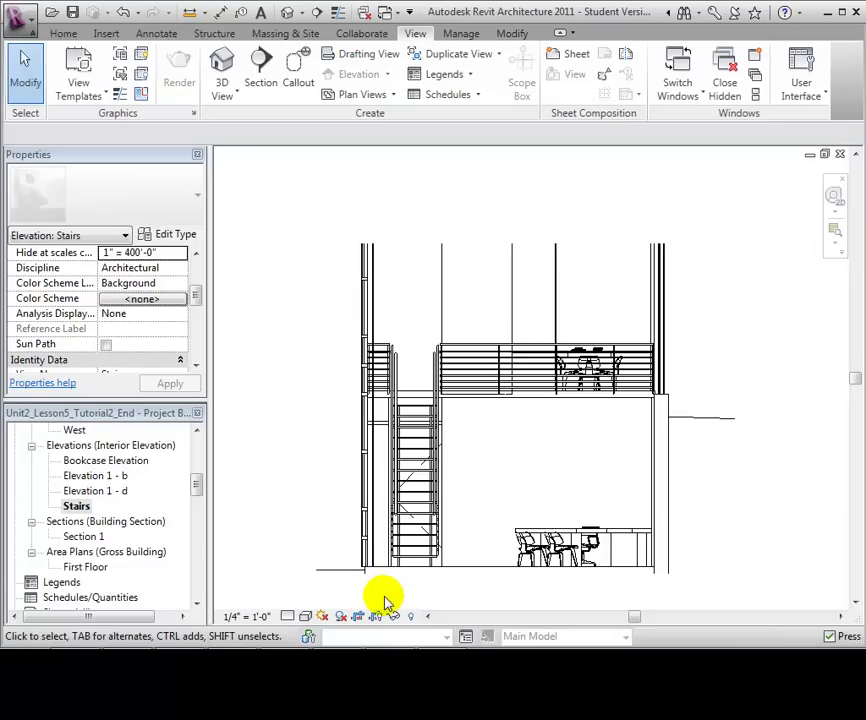
left_click(358, 616)
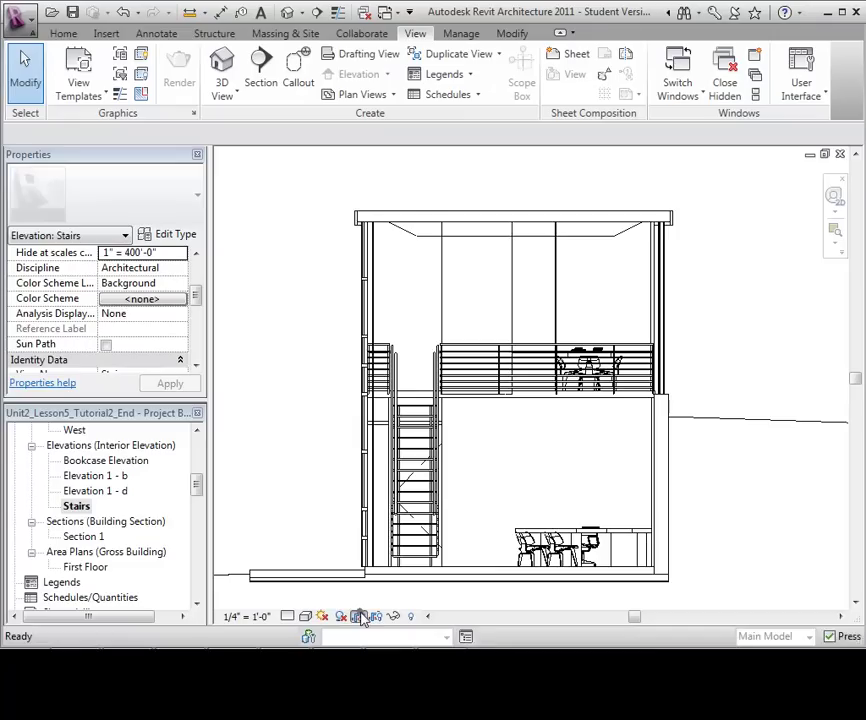
Turn cropping back on for the Stairs elevation and bring up its Visibility/Graphics Overrides
left_click(360, 615)
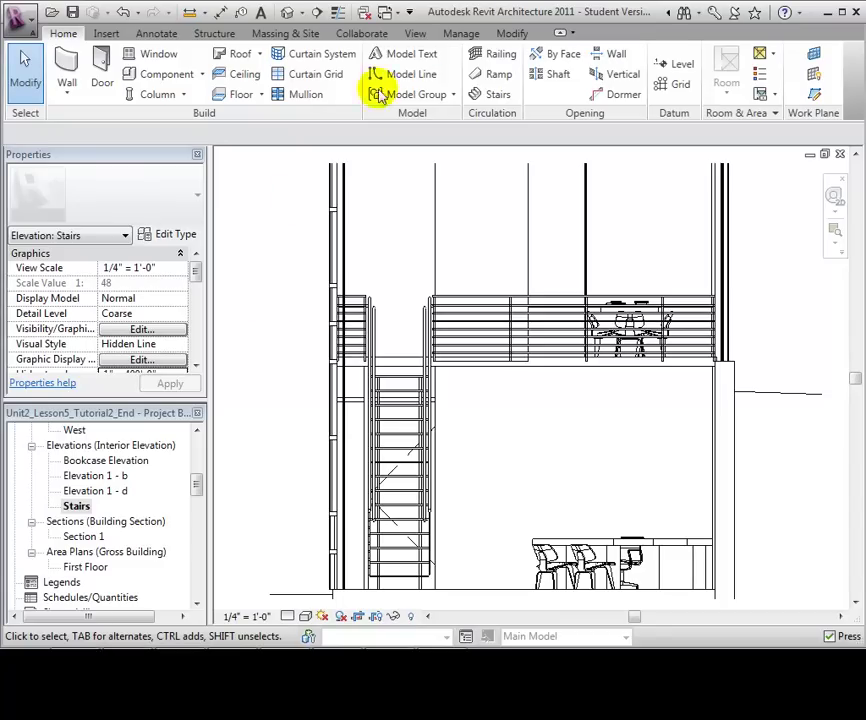
left_click(415, 33)
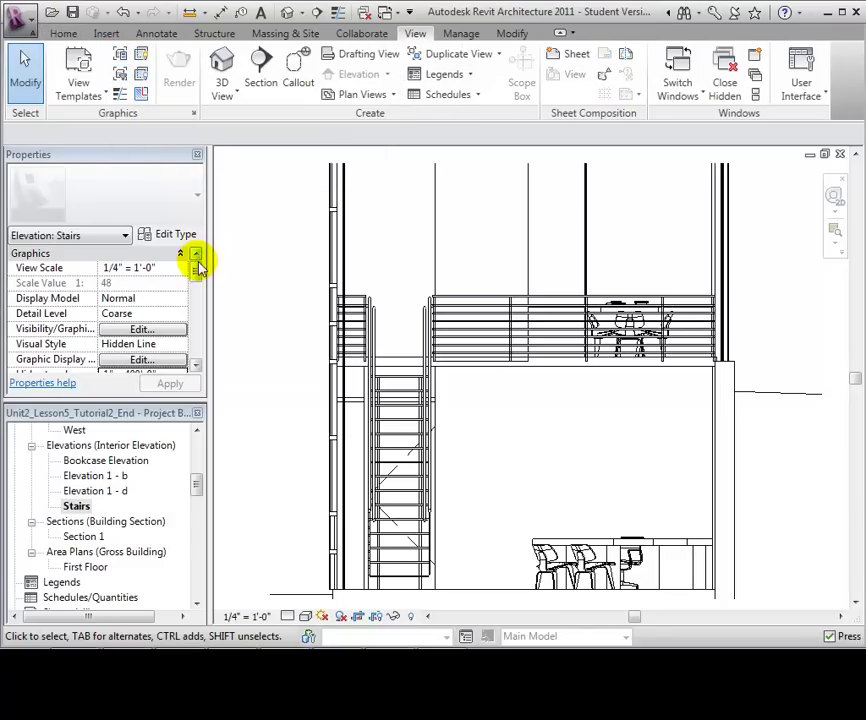
left_click(158, 330)
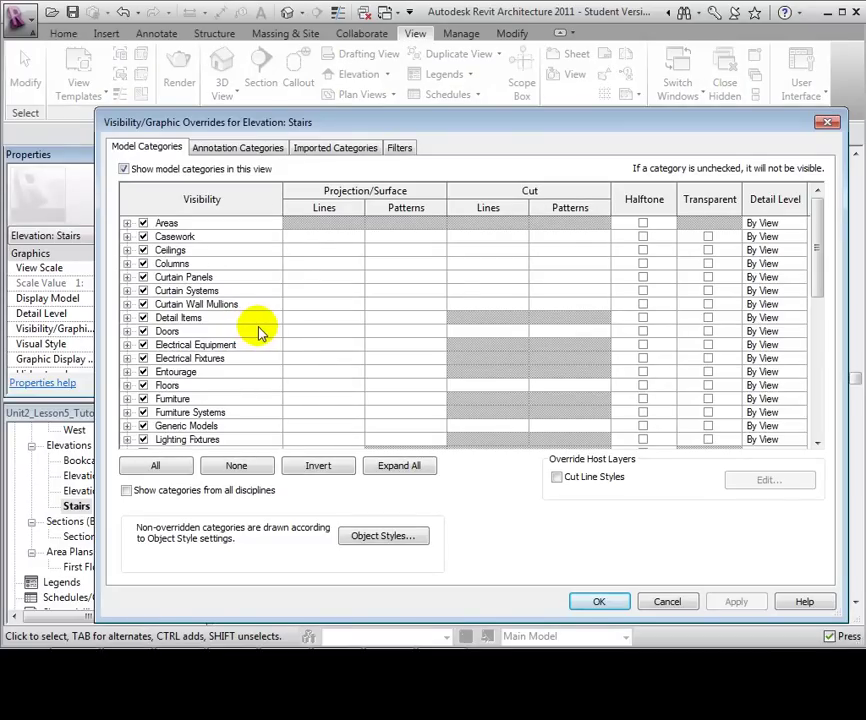
Override the Furniture category's projection lines to red
left_click(316, 399)
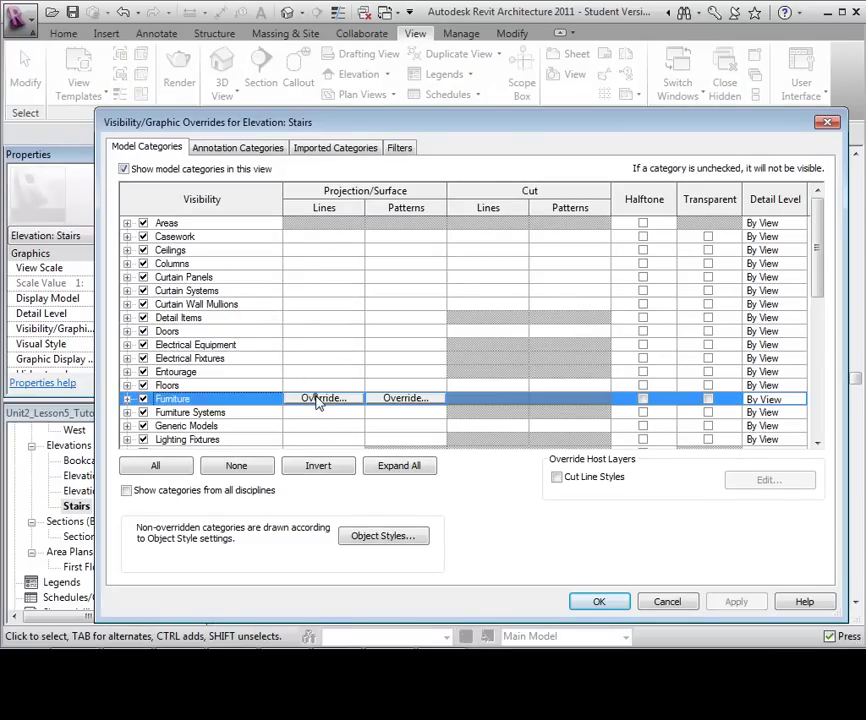
left_click(316, 399)
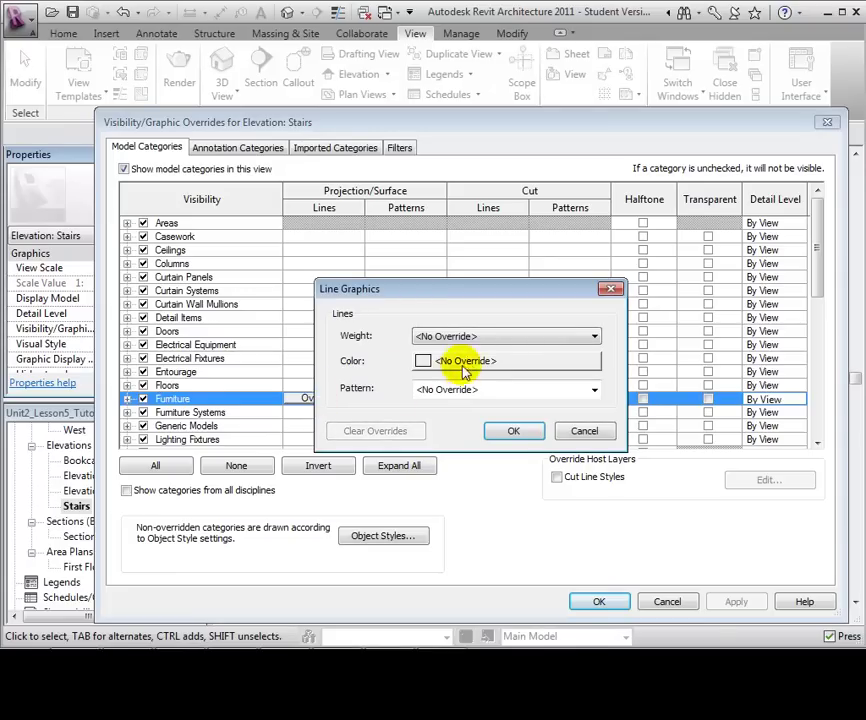
left_click(463, 366)
left_click(316, 383)
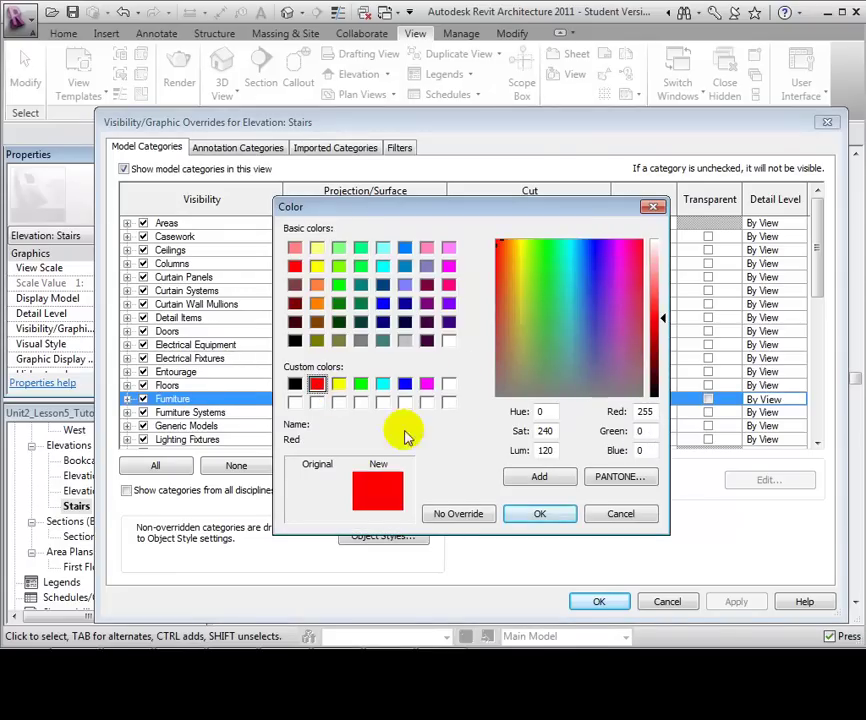
left_click(545, 514)
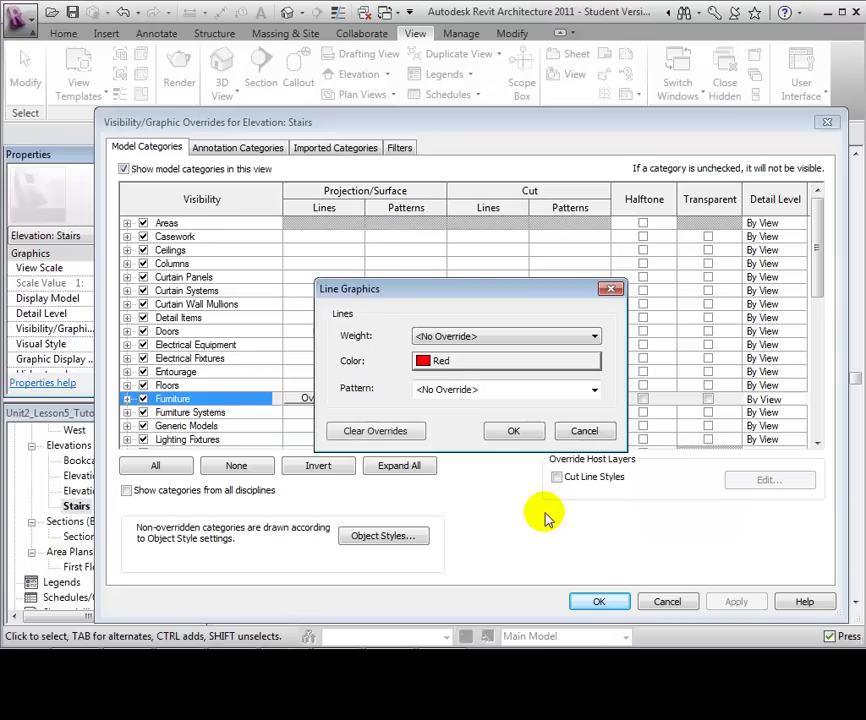
left_click(514, 432)
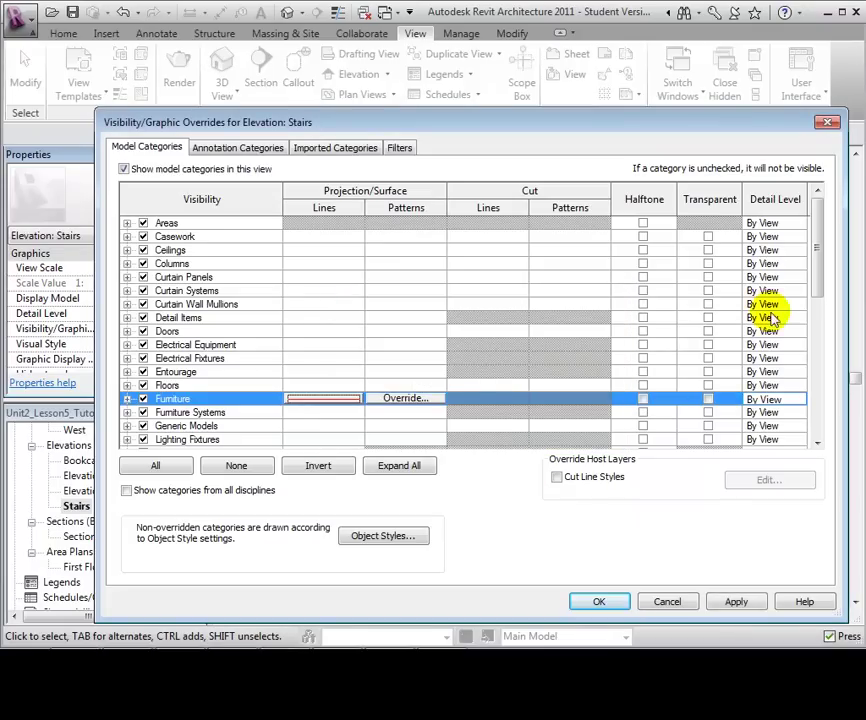
Hide Railings, set Stairs to halftone, and apply the visibility overrides
left_click(815, 269)
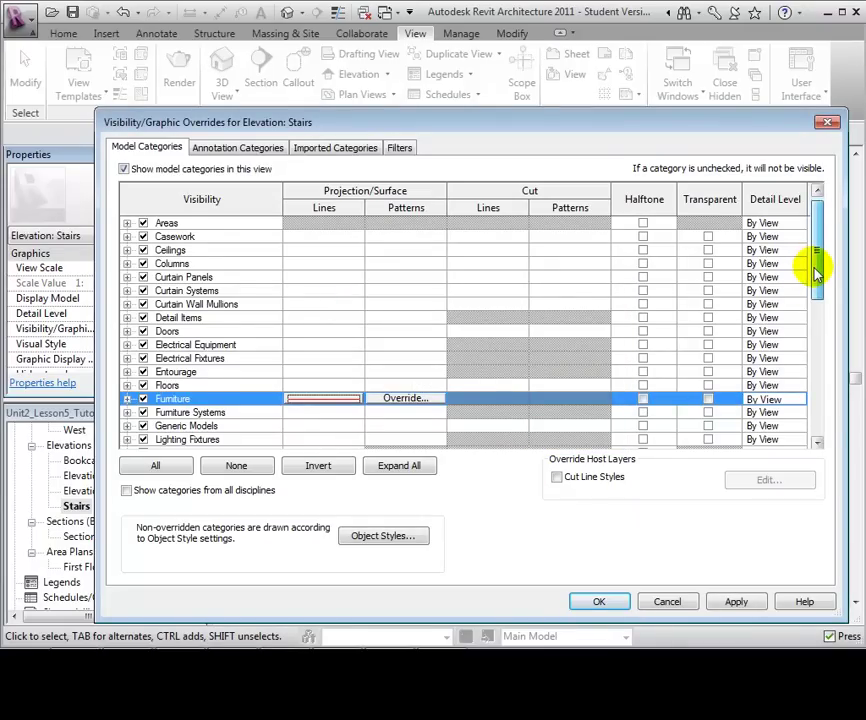
left_click_drag(815, 269, 826, 383)
left_click(155, 283)
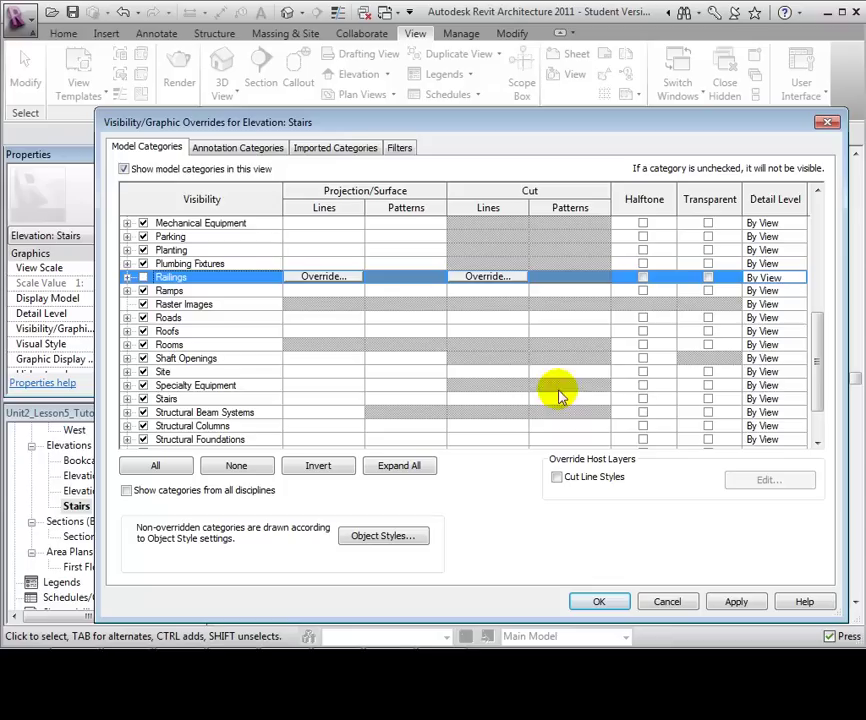
left_click(643, 399)
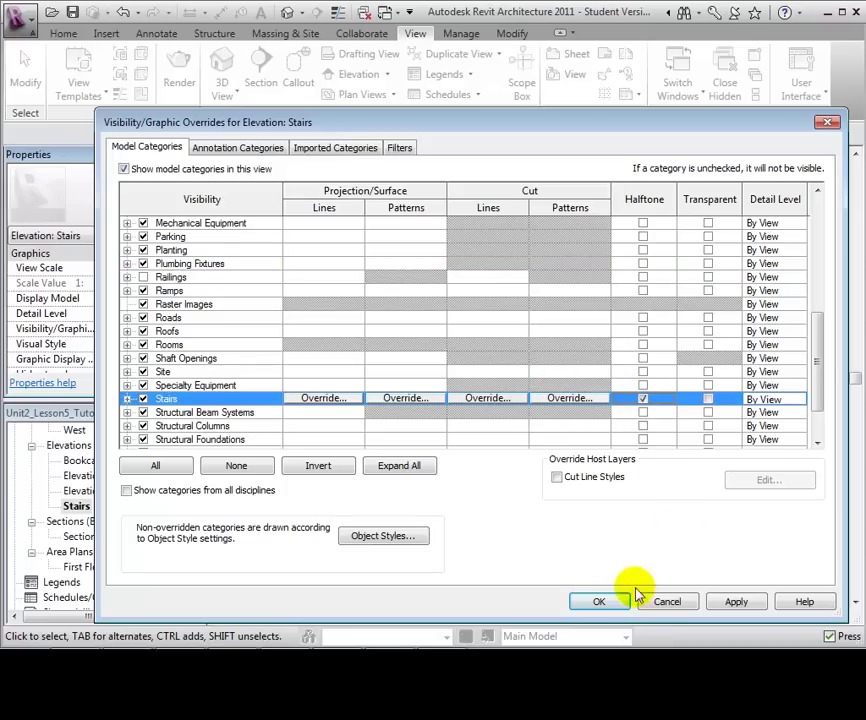
left_click(603, 602)
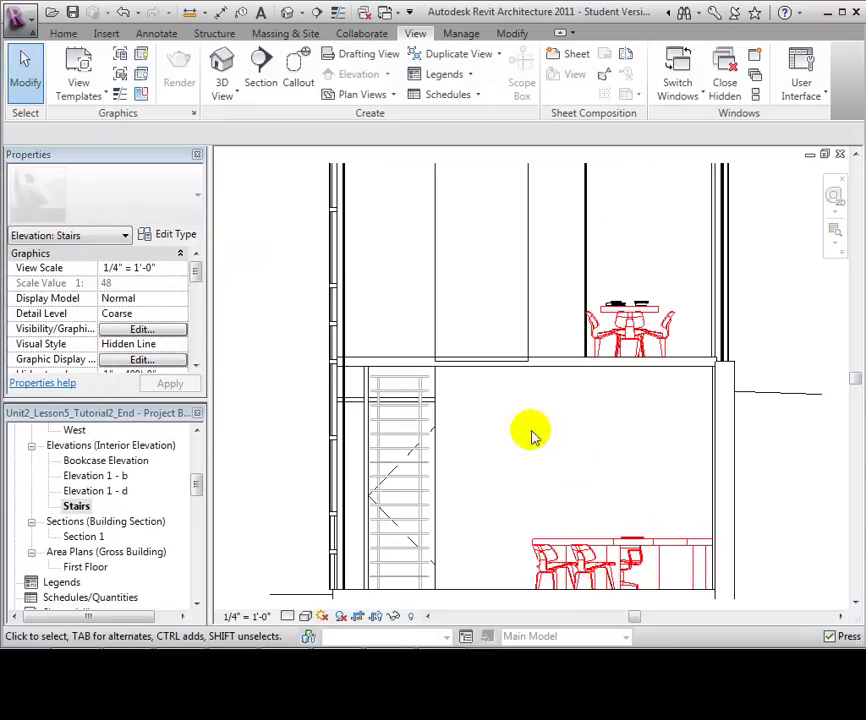